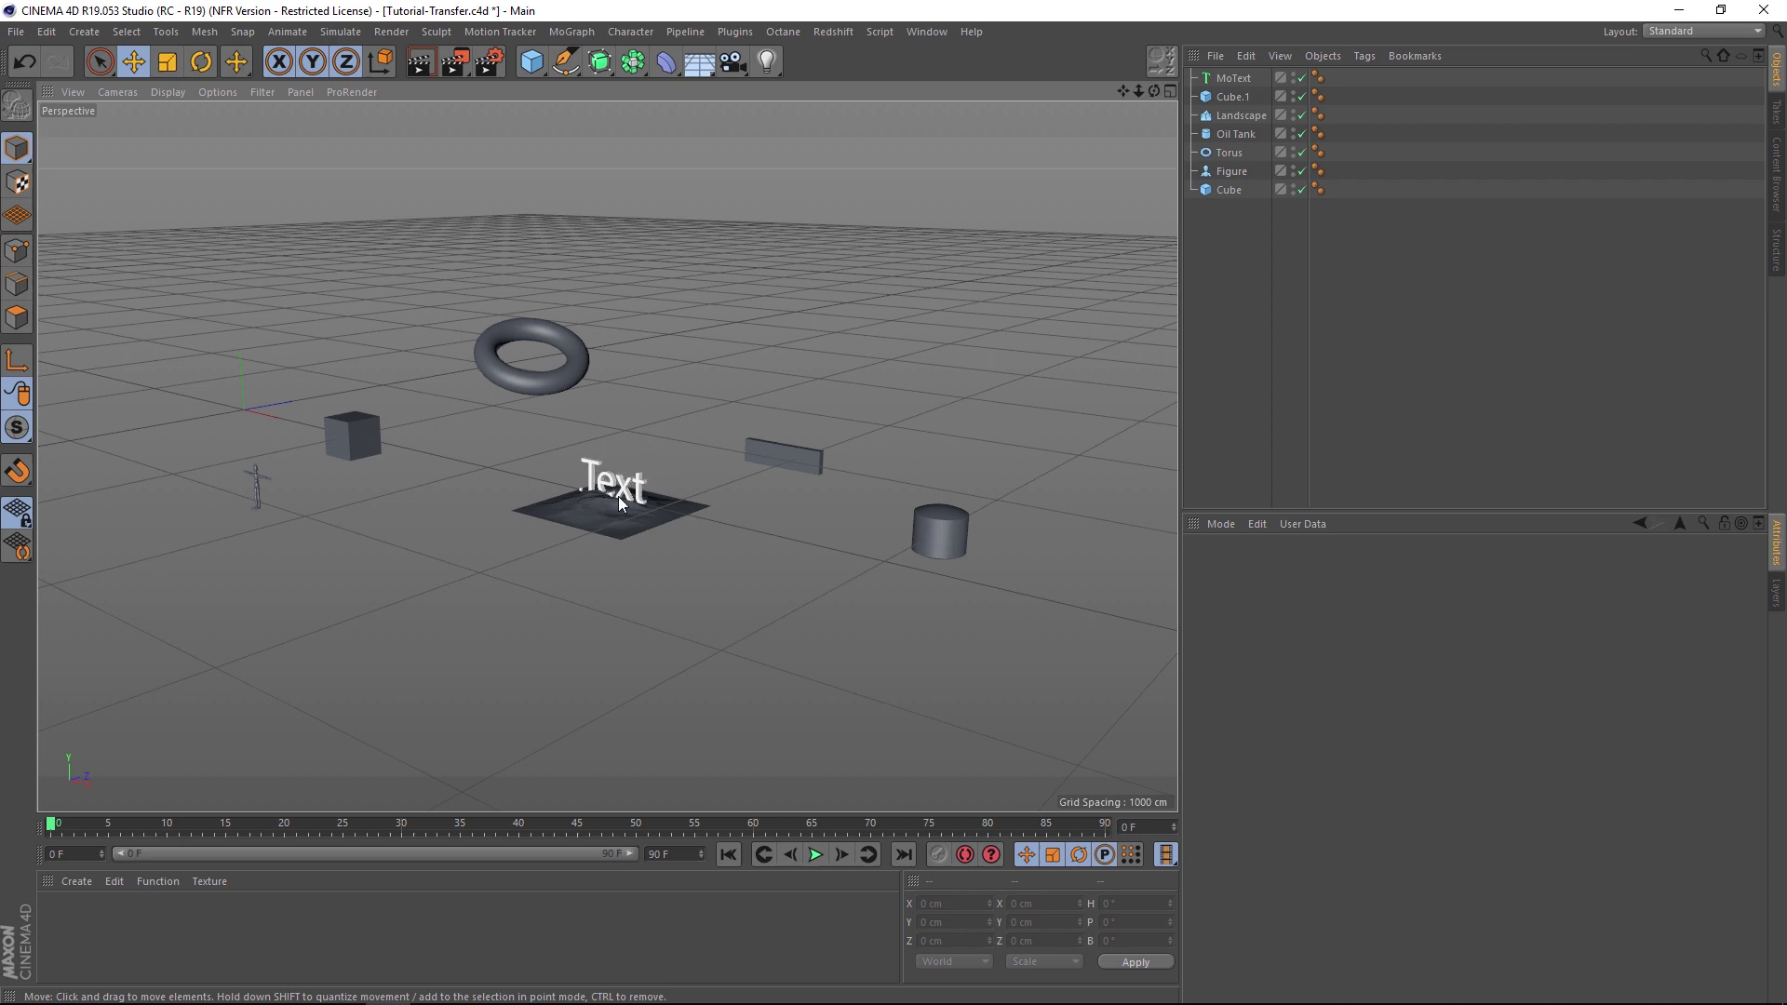
Step: Drag the MoText off the landscape to about X 1950 cm, Z 1604 cm, then deselect it
click(625, 493)
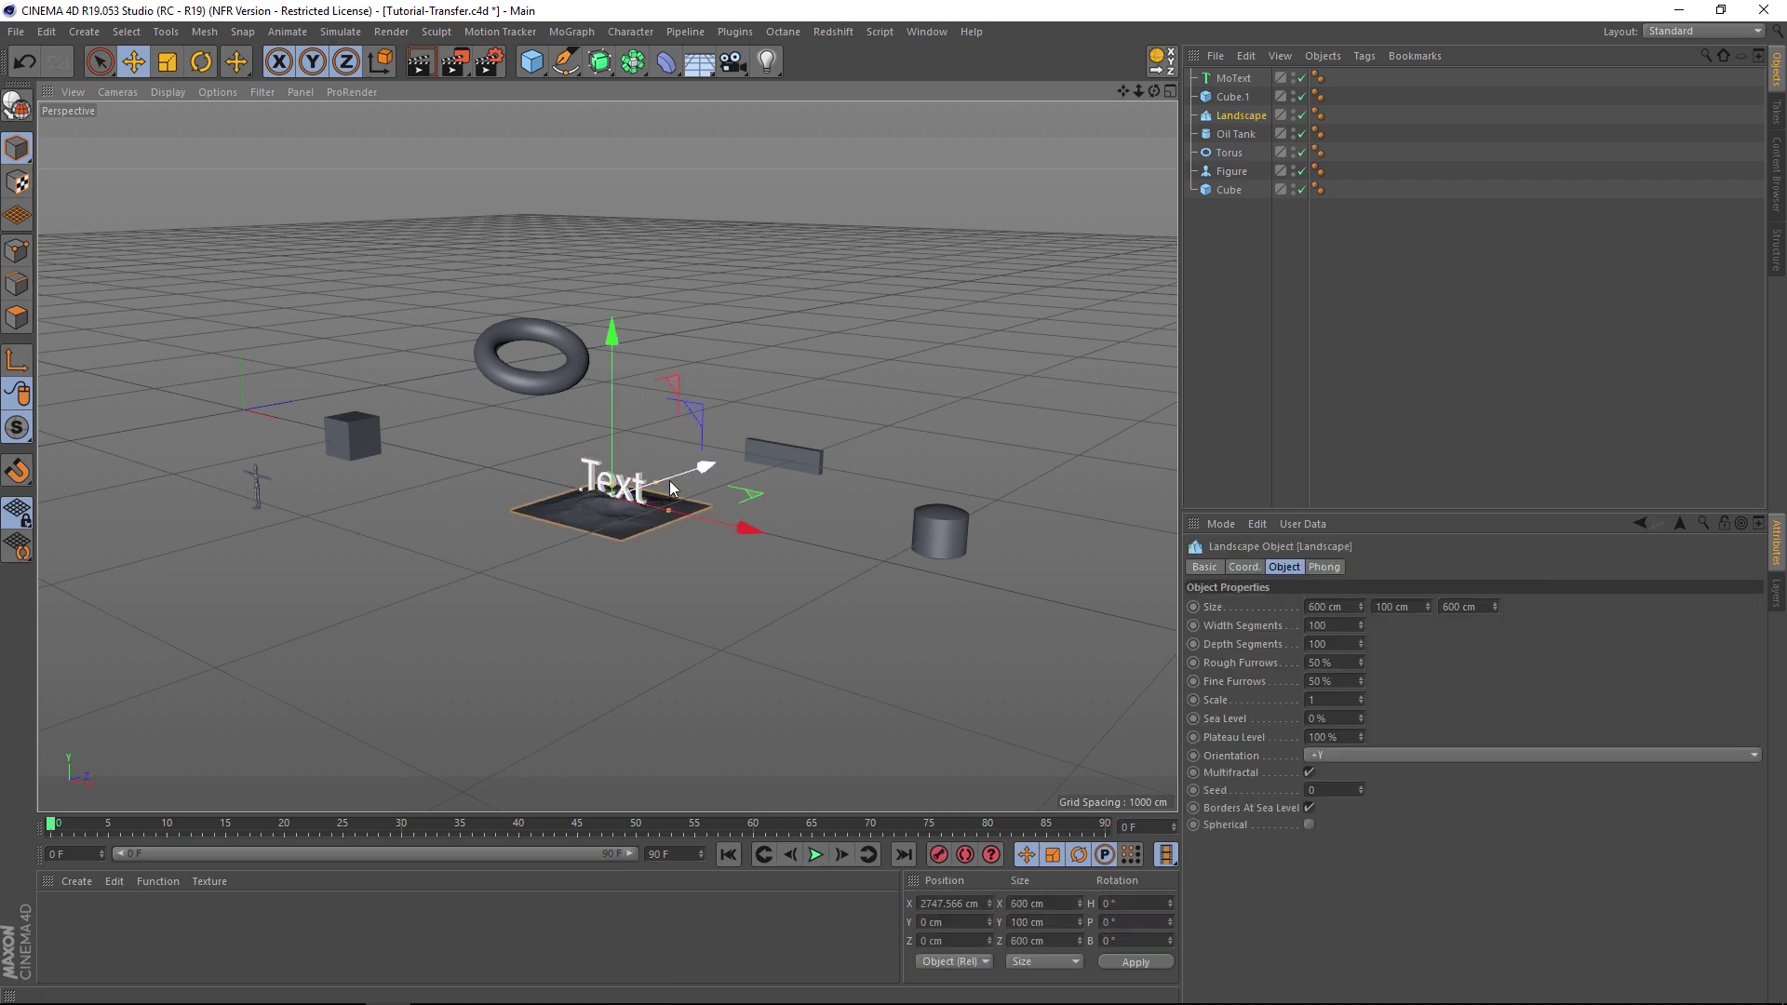
drag(662, 485, 843, 418)
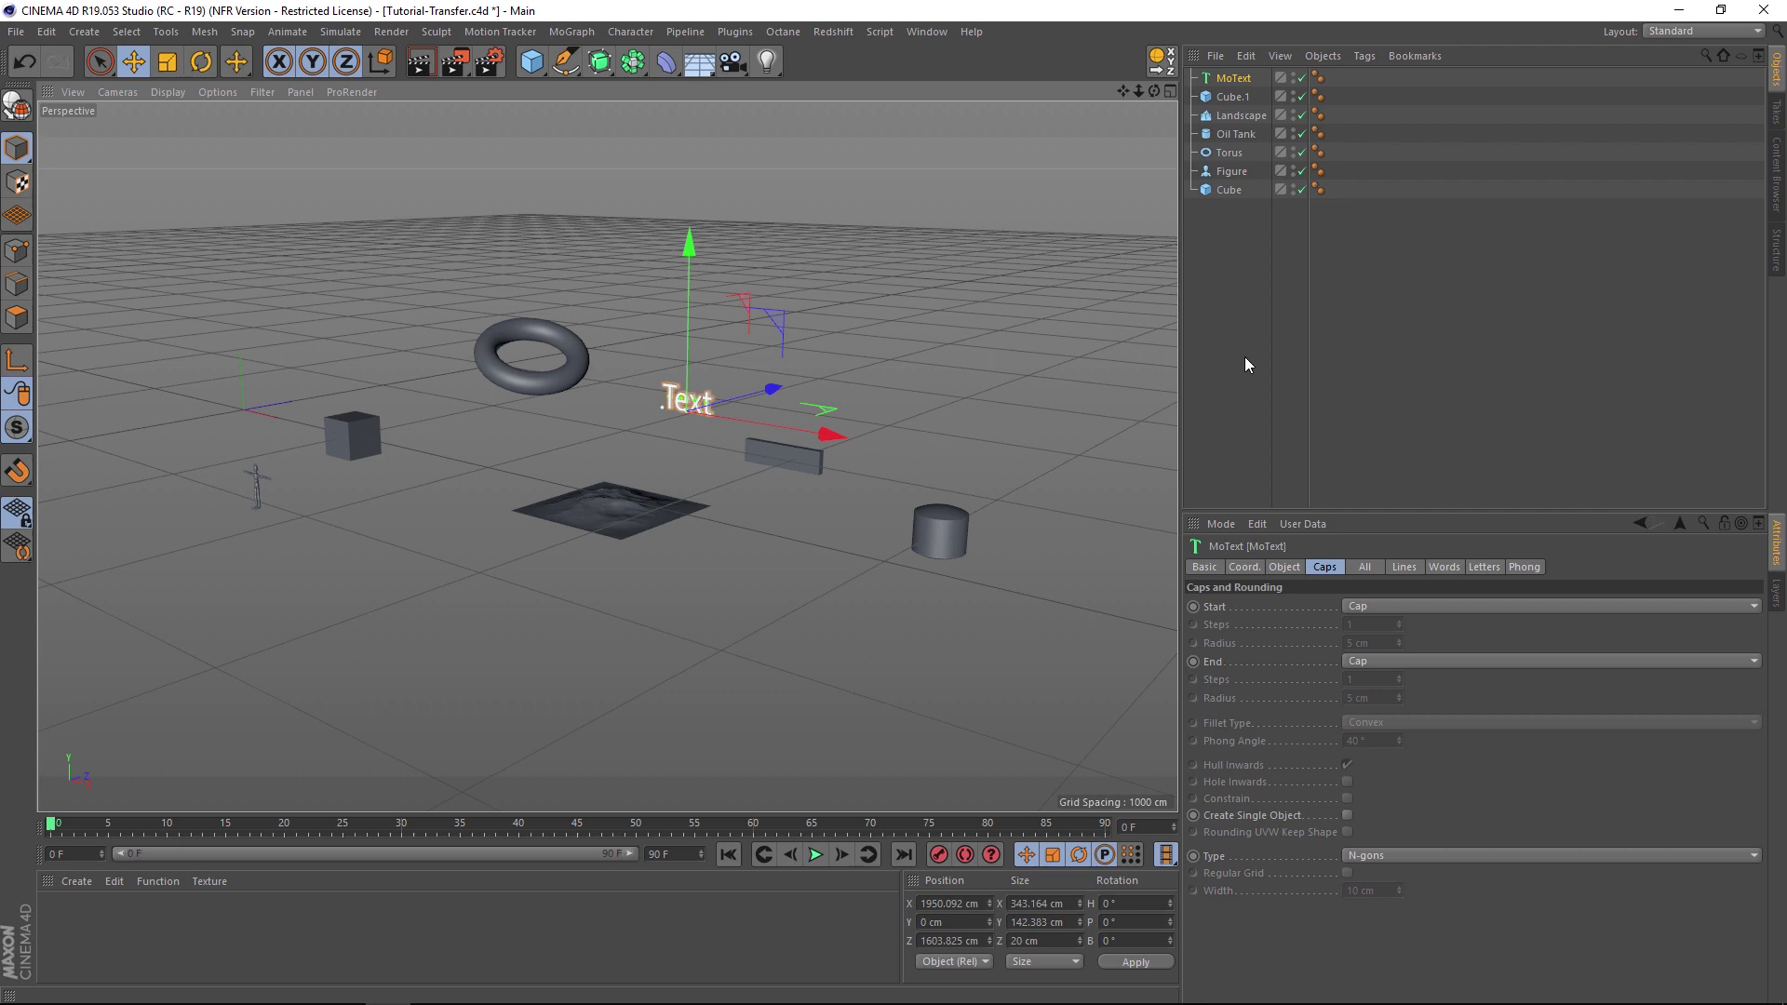
click(1241, 316)
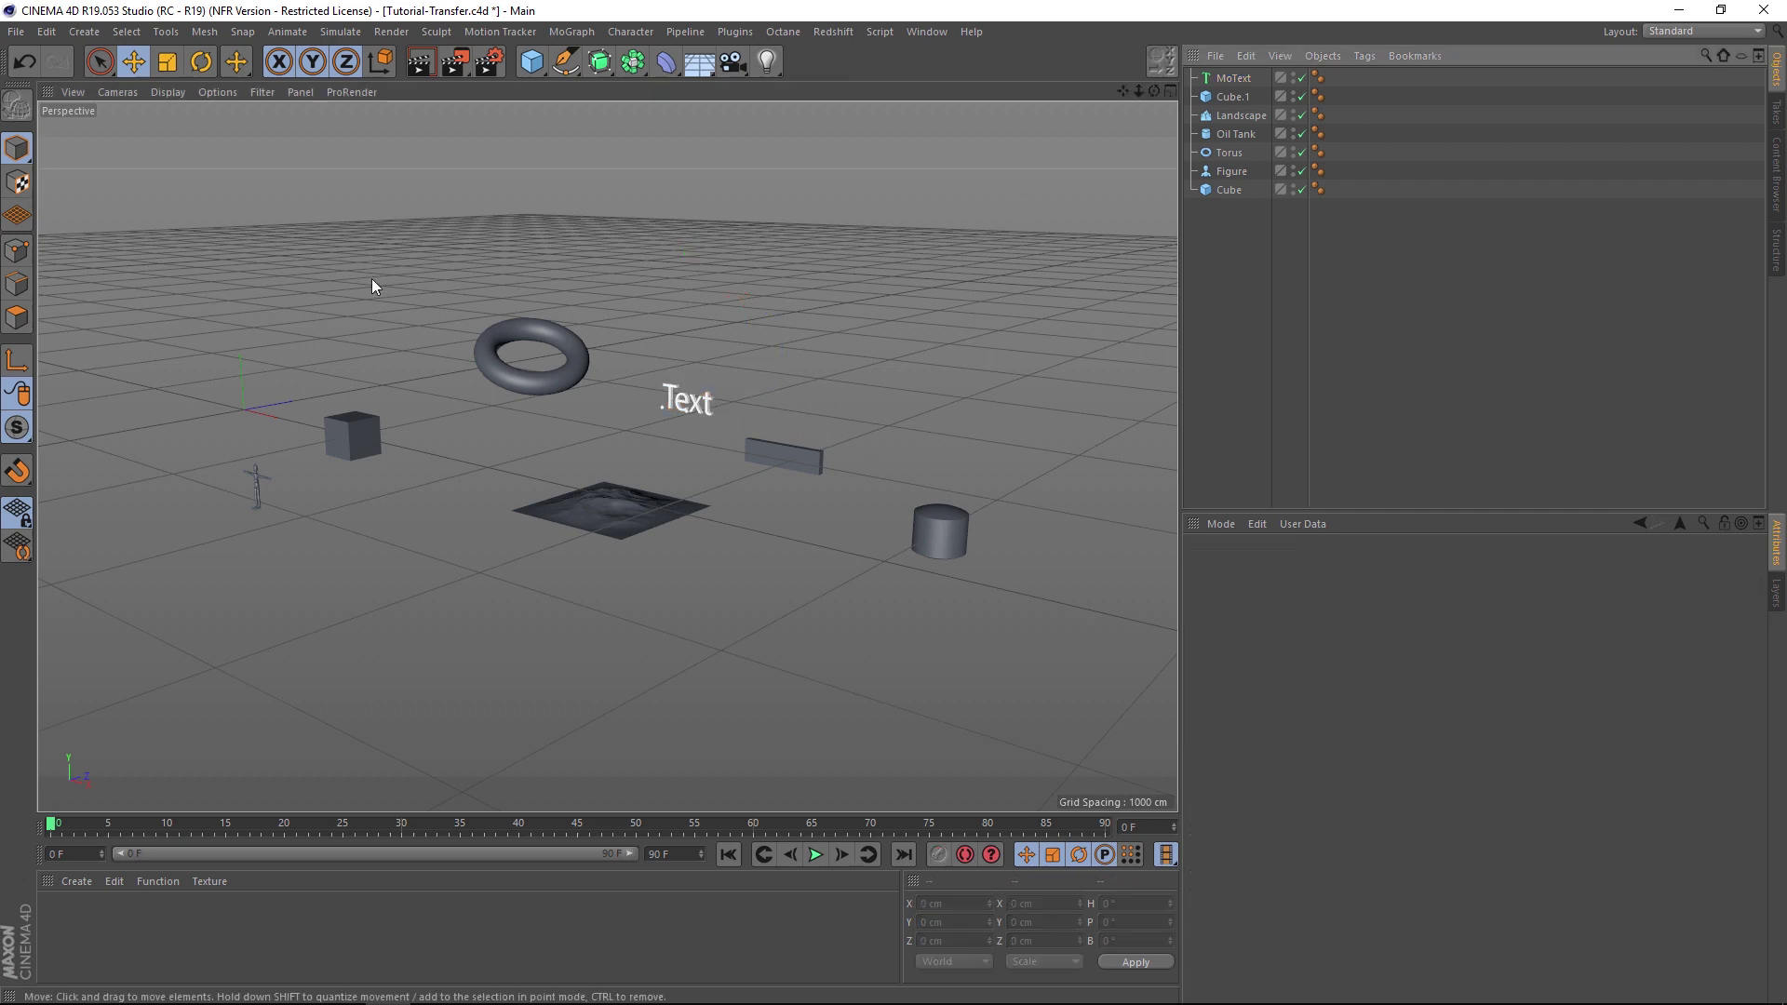
click(340, 32)
mouse_move(201, 37)
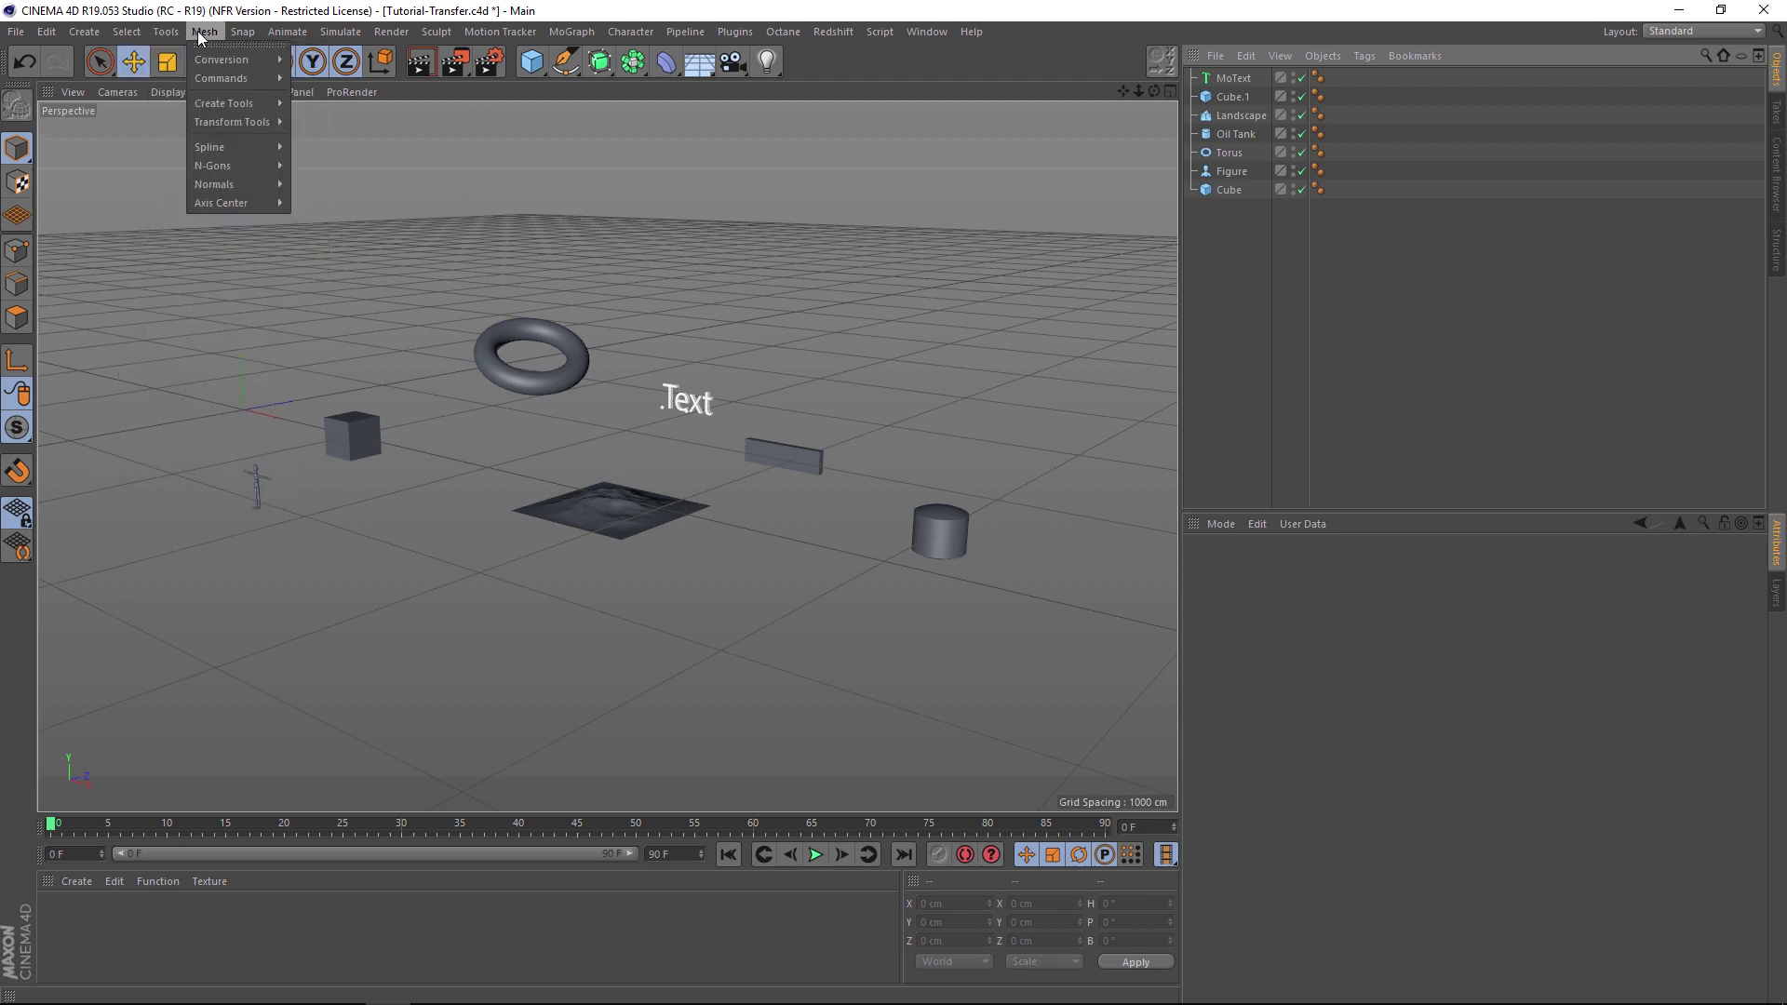
click(384, 35)
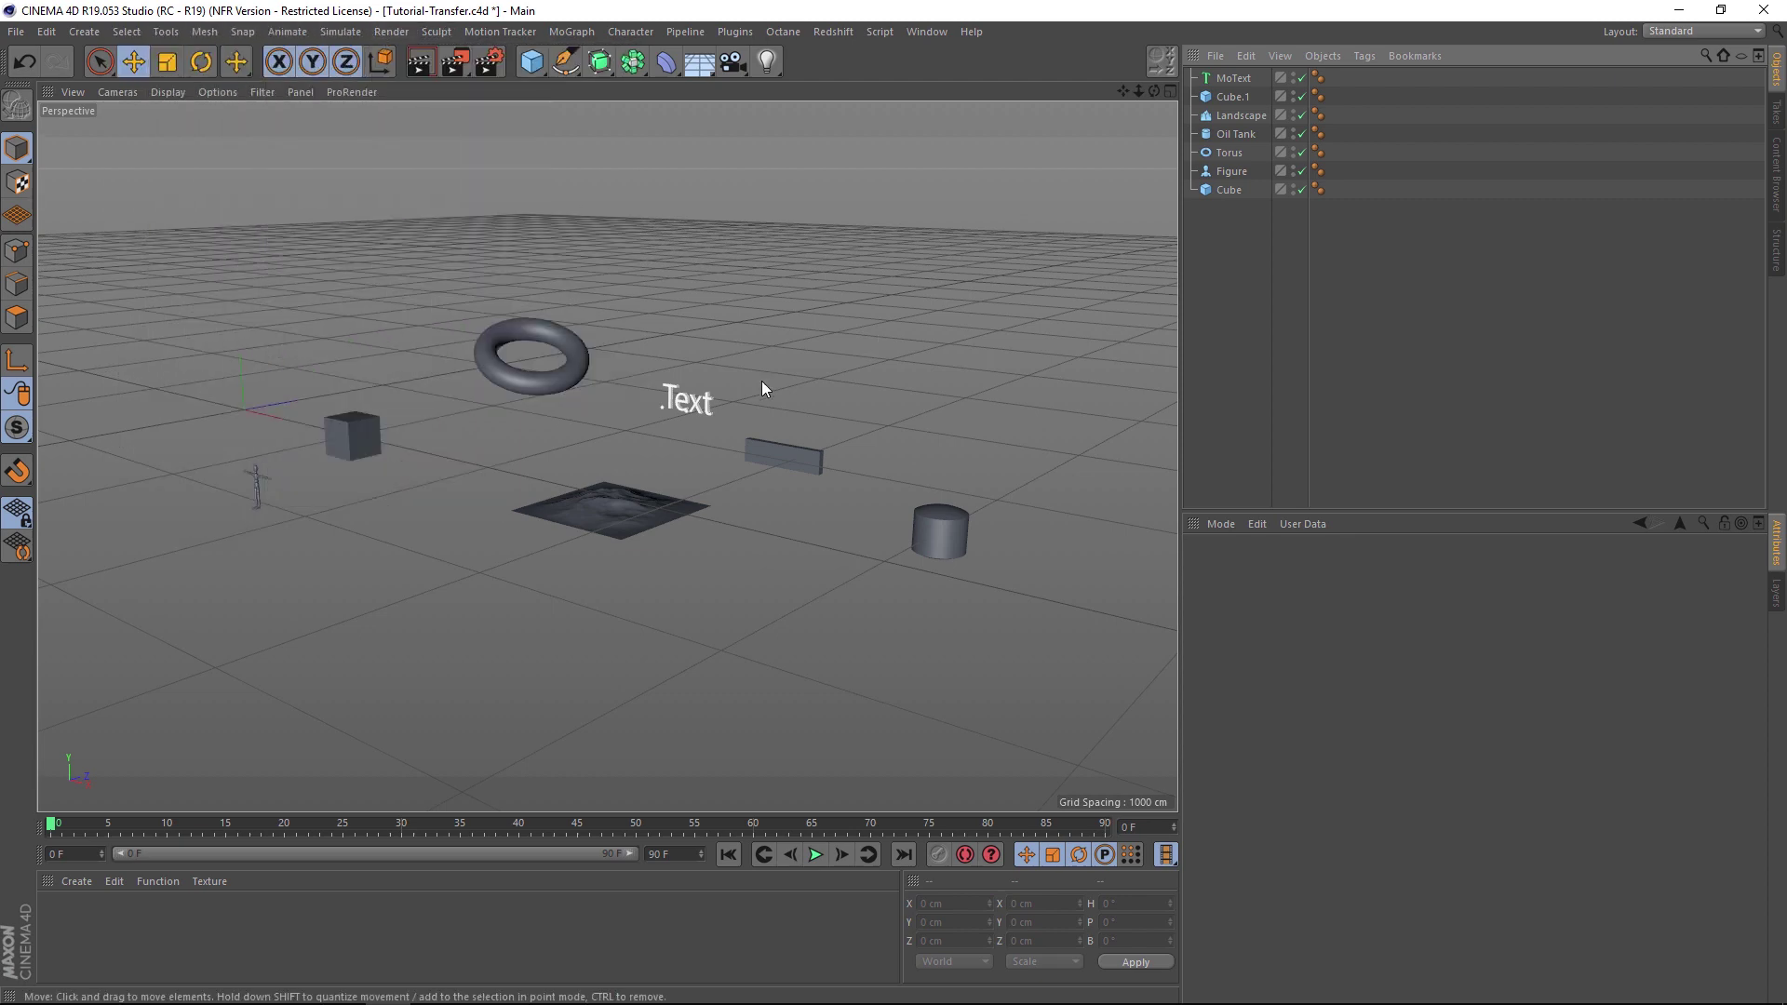
key(shift+c)
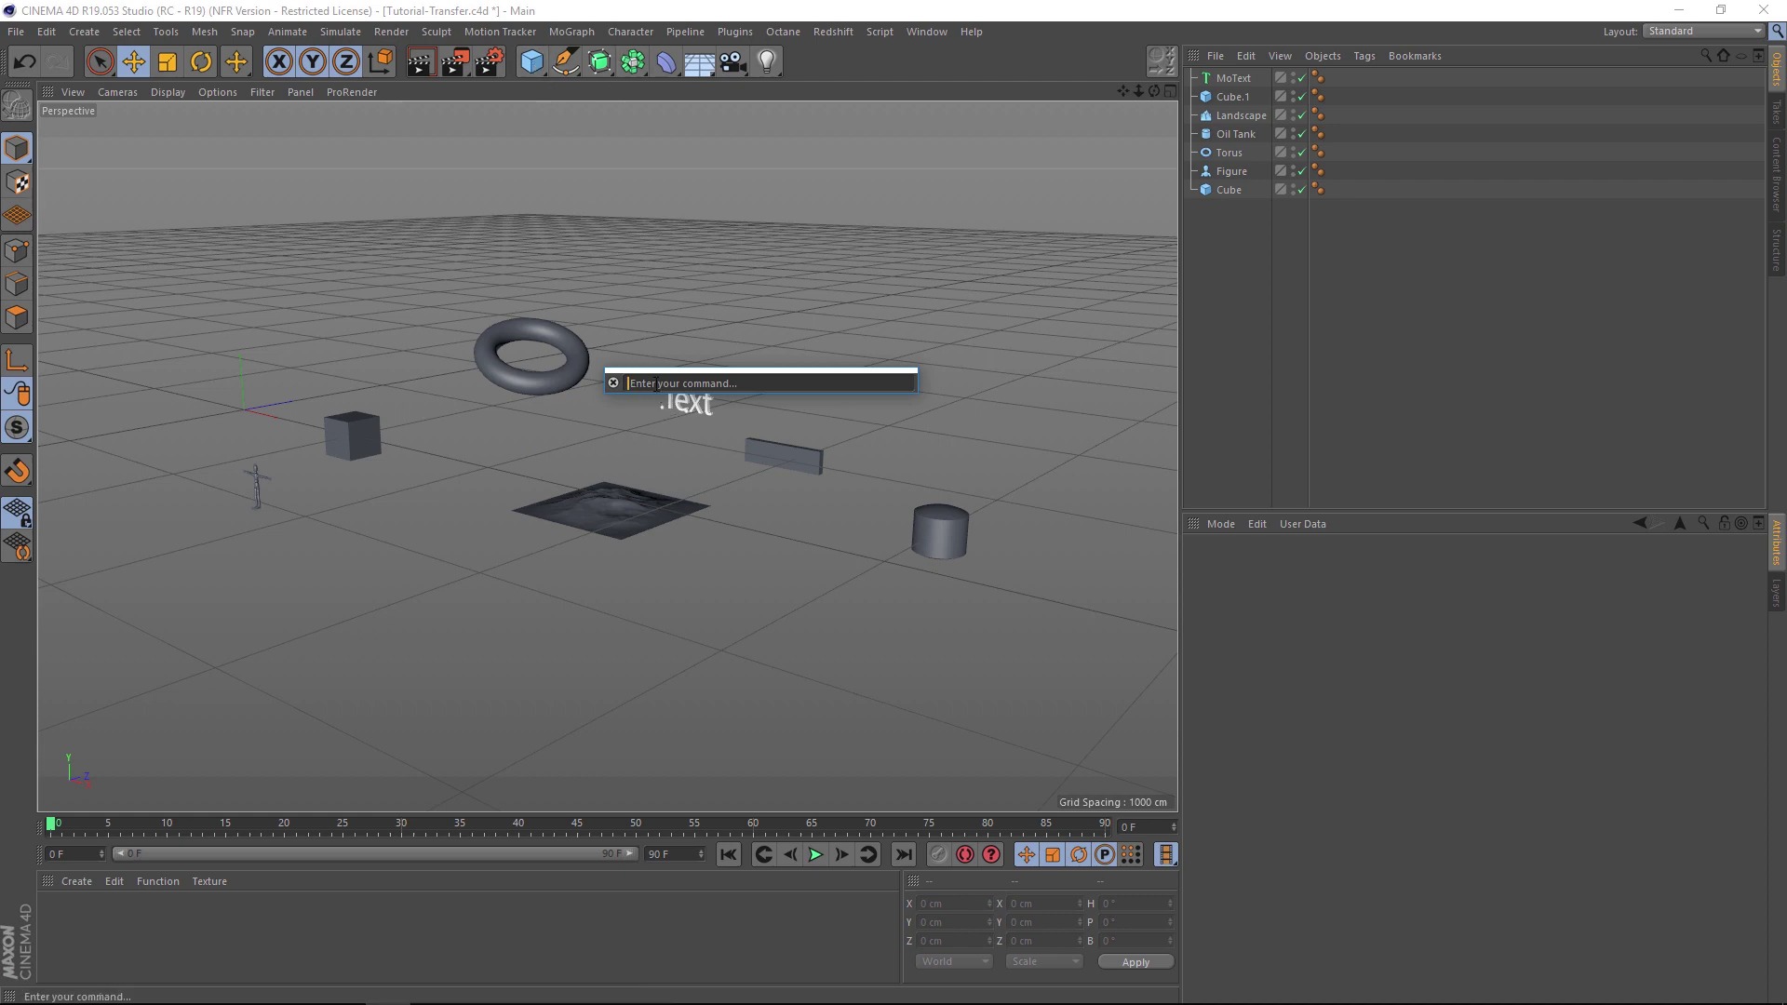
text(cube)
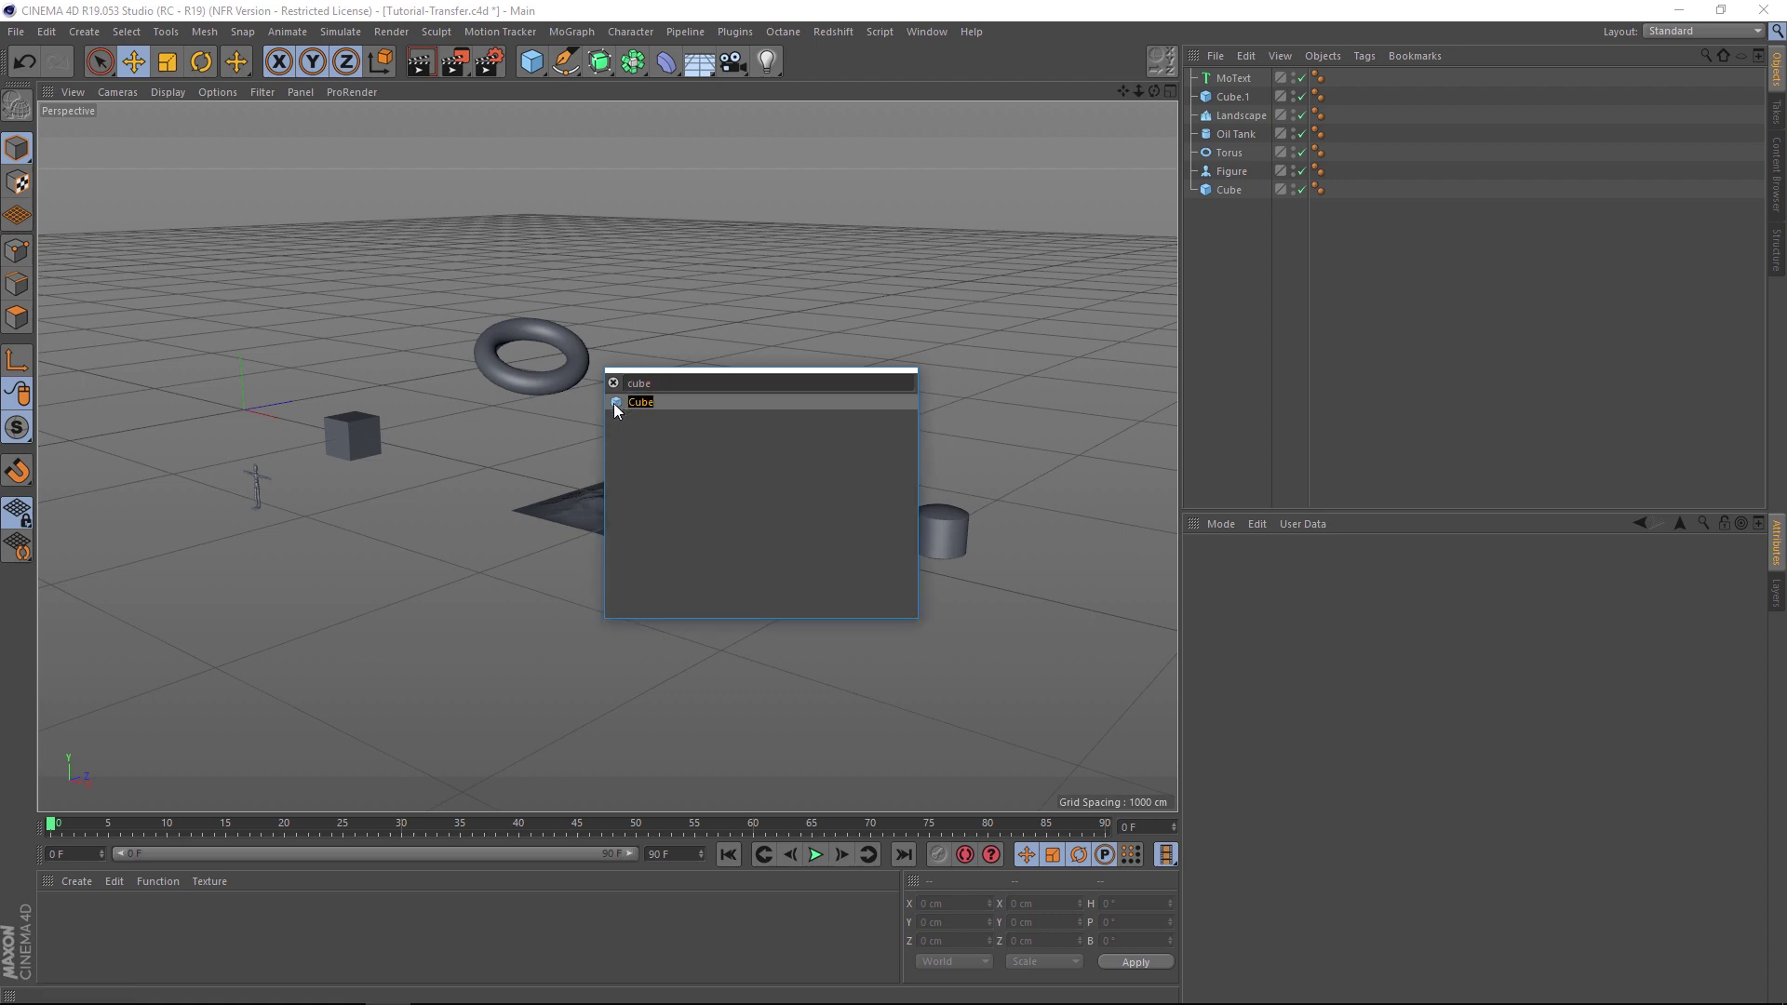
click(641, 401)
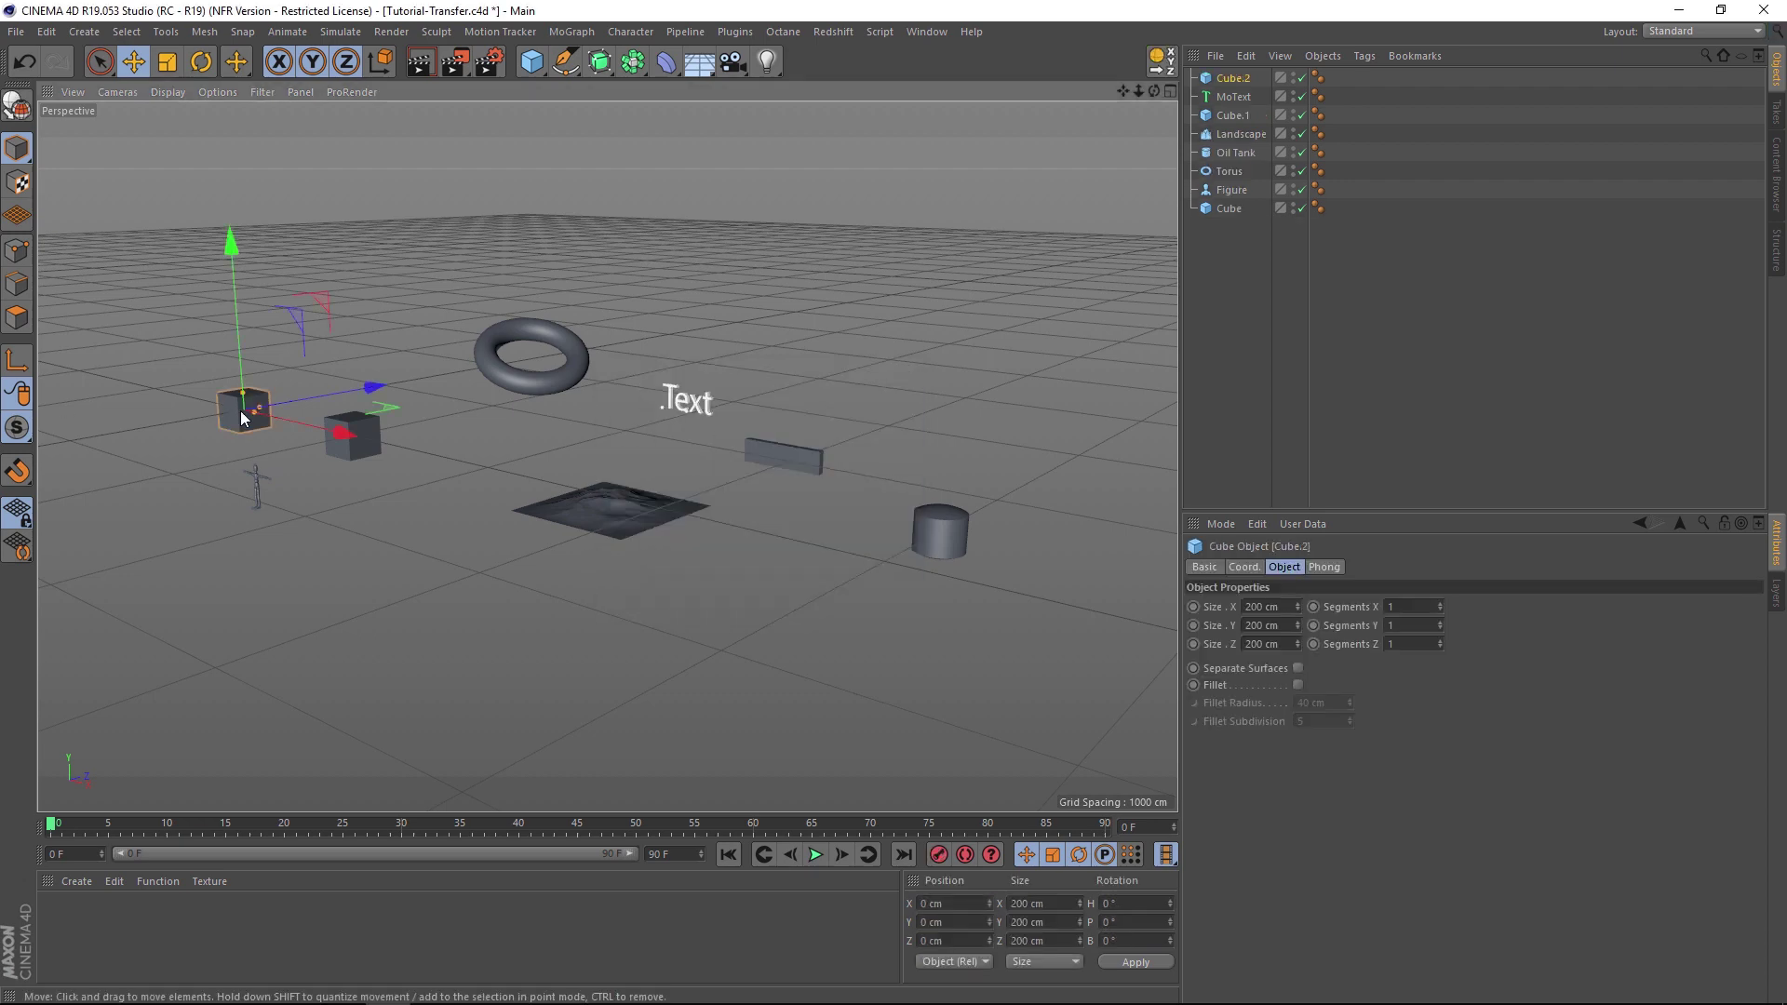
key(Delete)
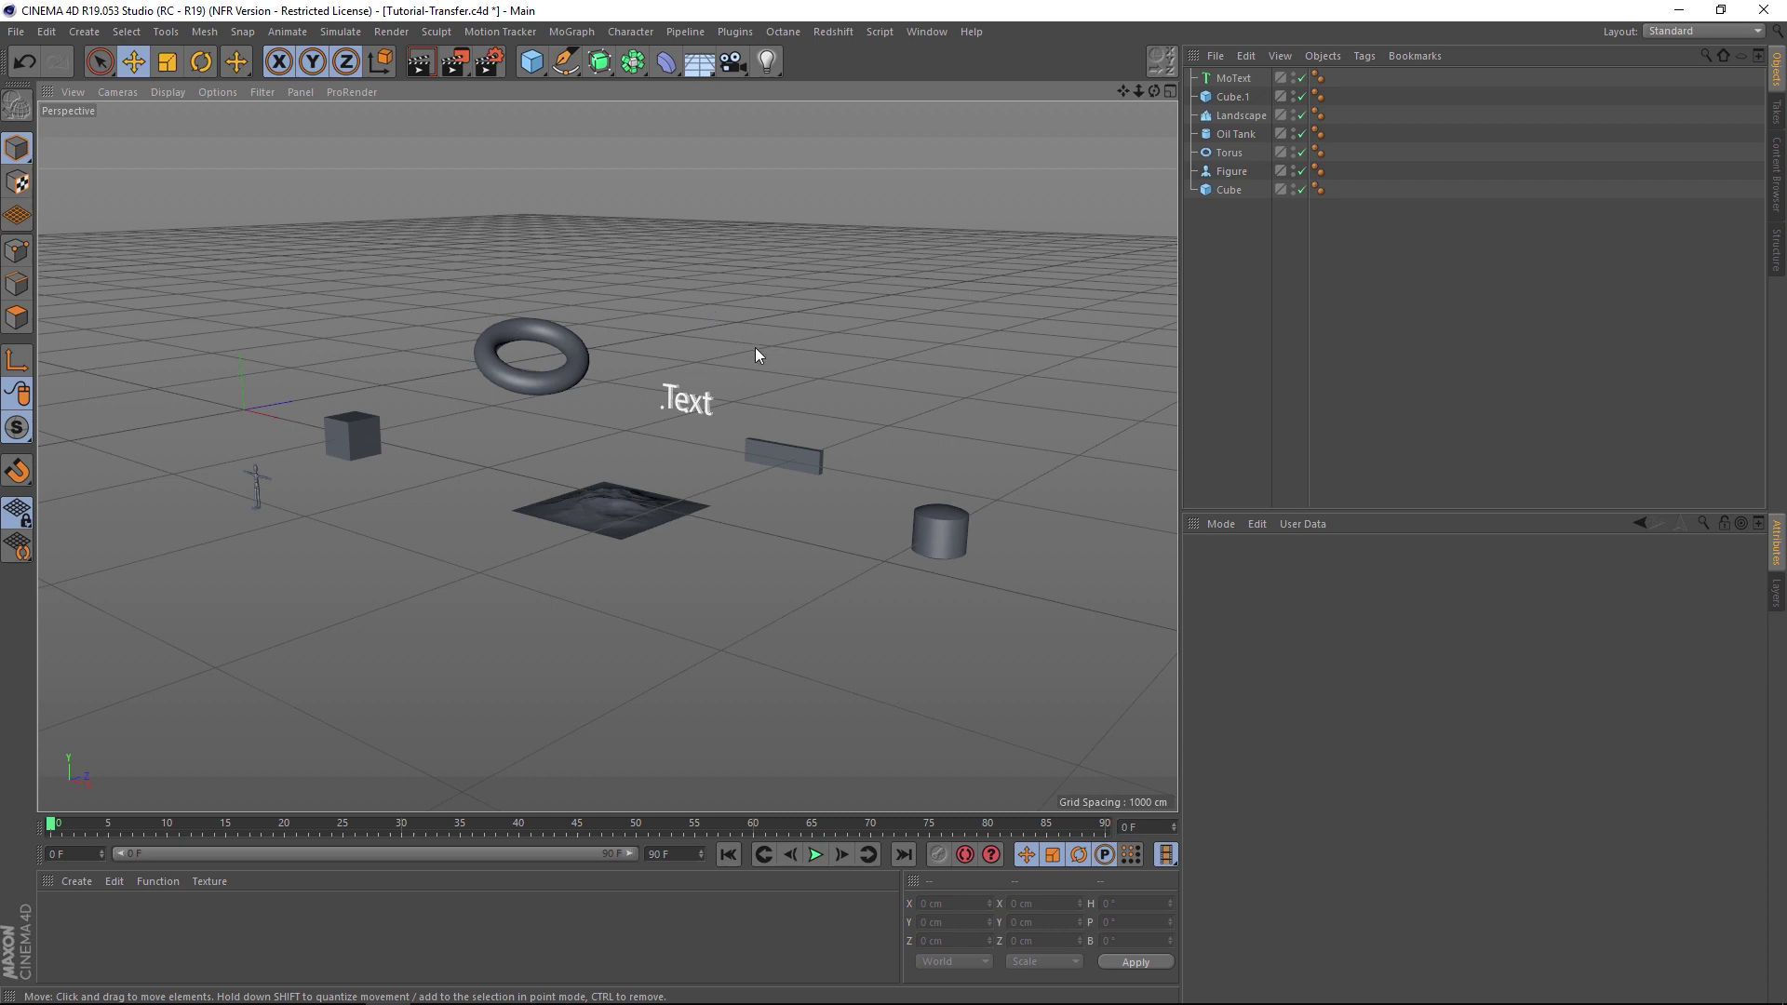
key(shift+c)
Step: With the MoText selected, search the command list for 'tran' to find the Transfer command
text(tran)
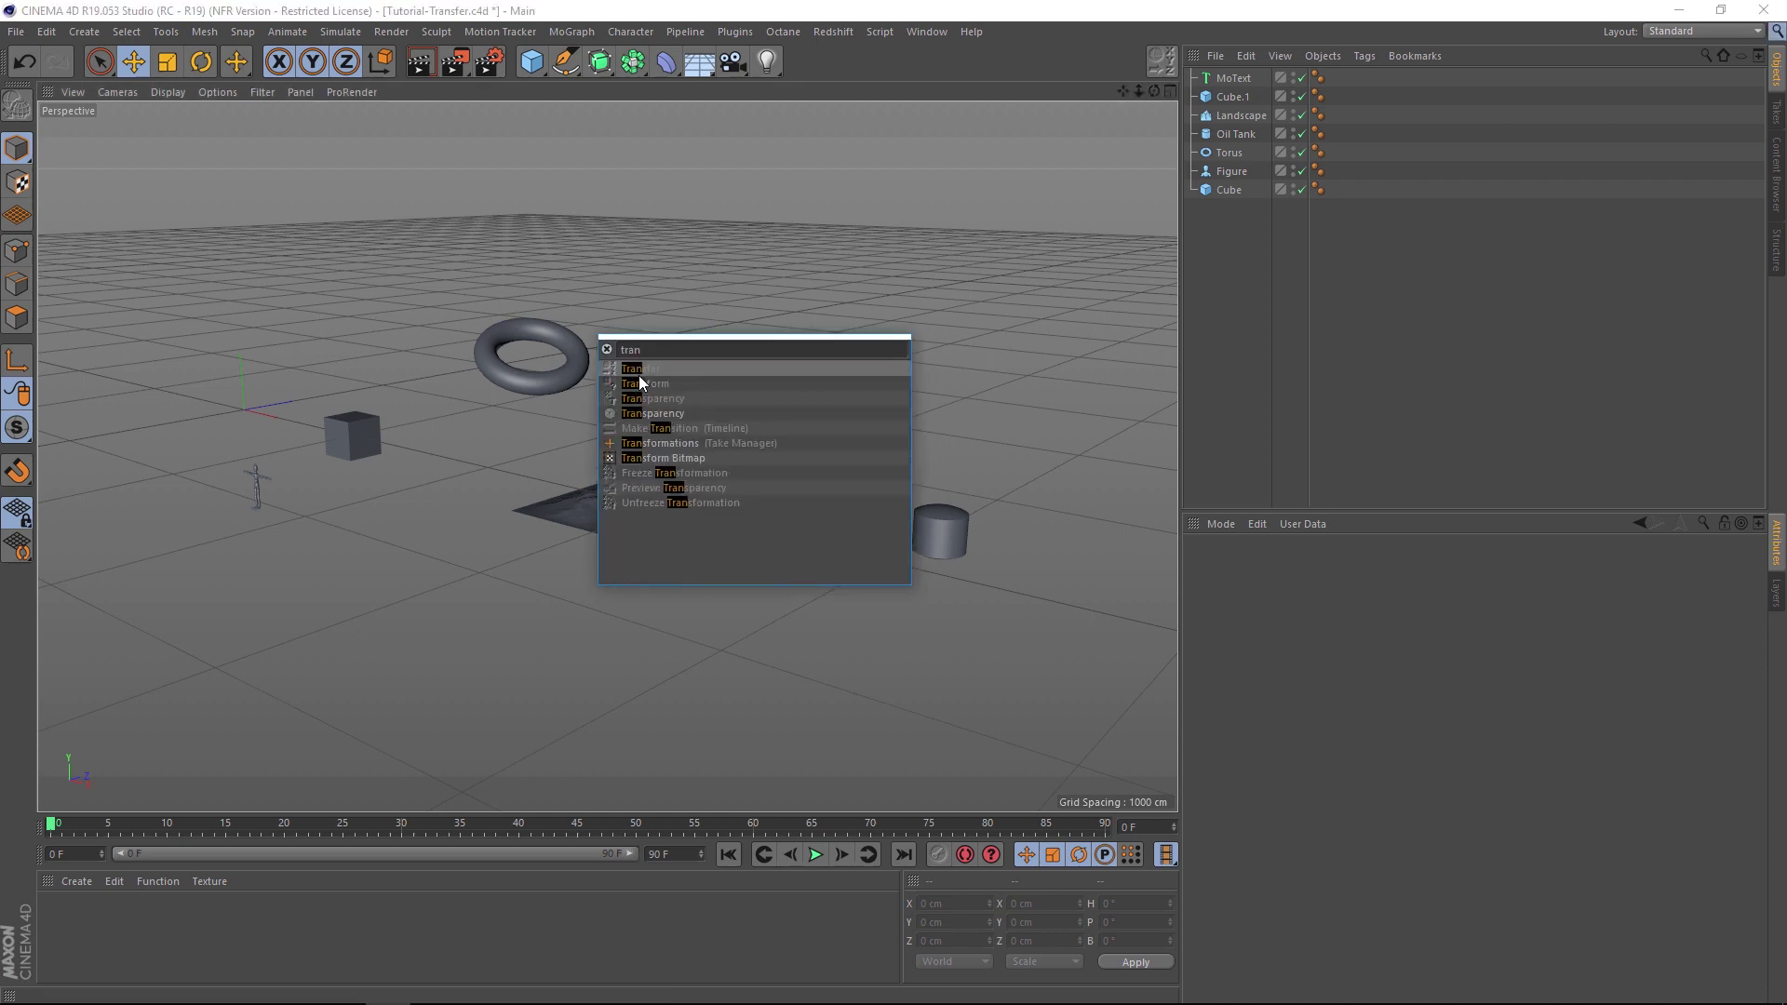
text(sfer)
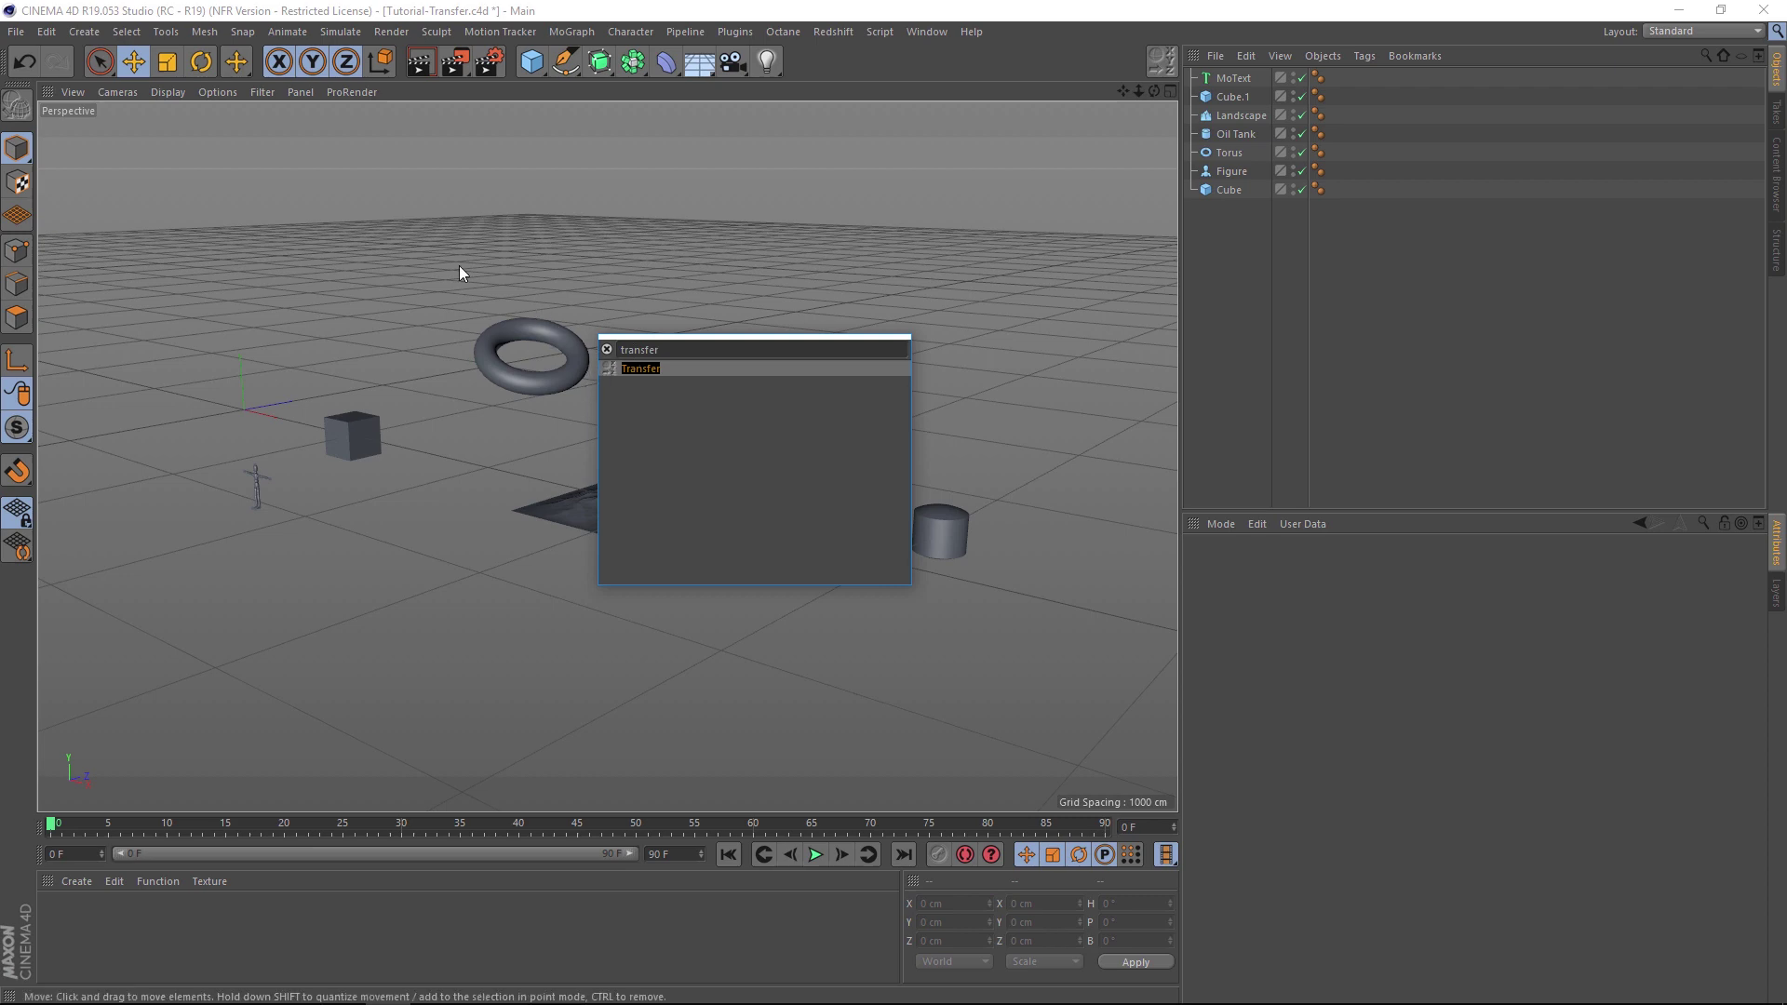
click(607, 350)
click(654, 263)
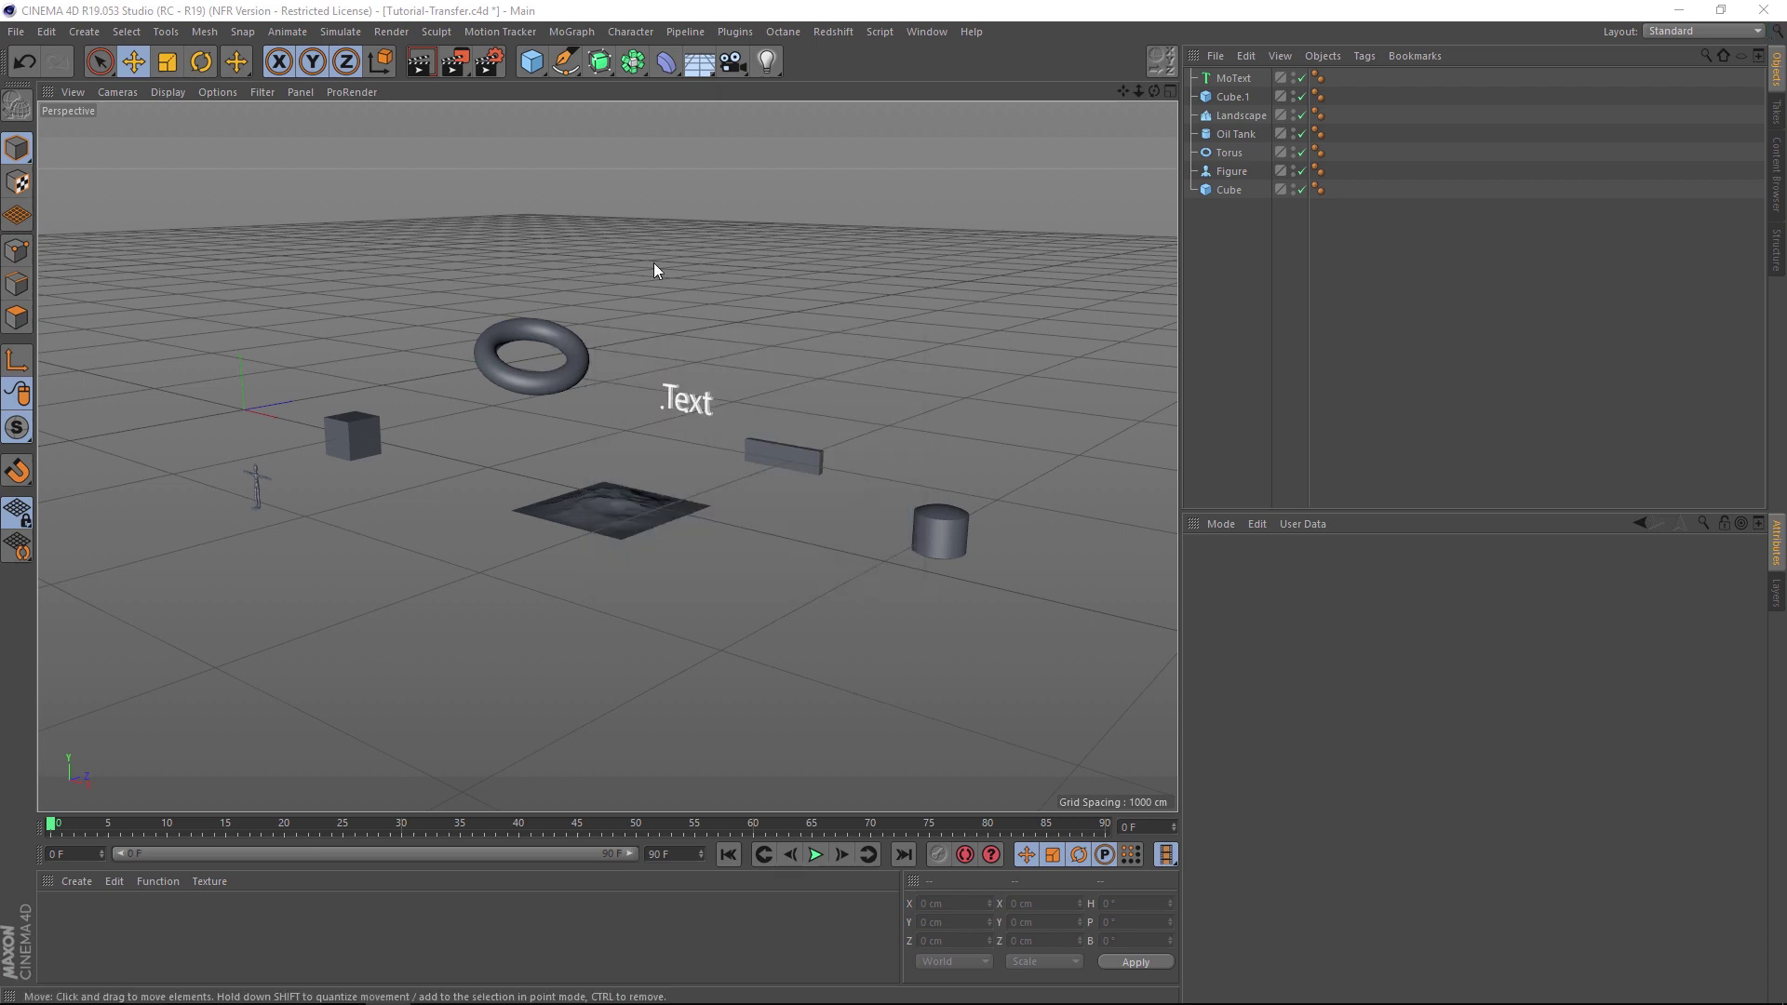
click(687, 403)
key(shift+c)
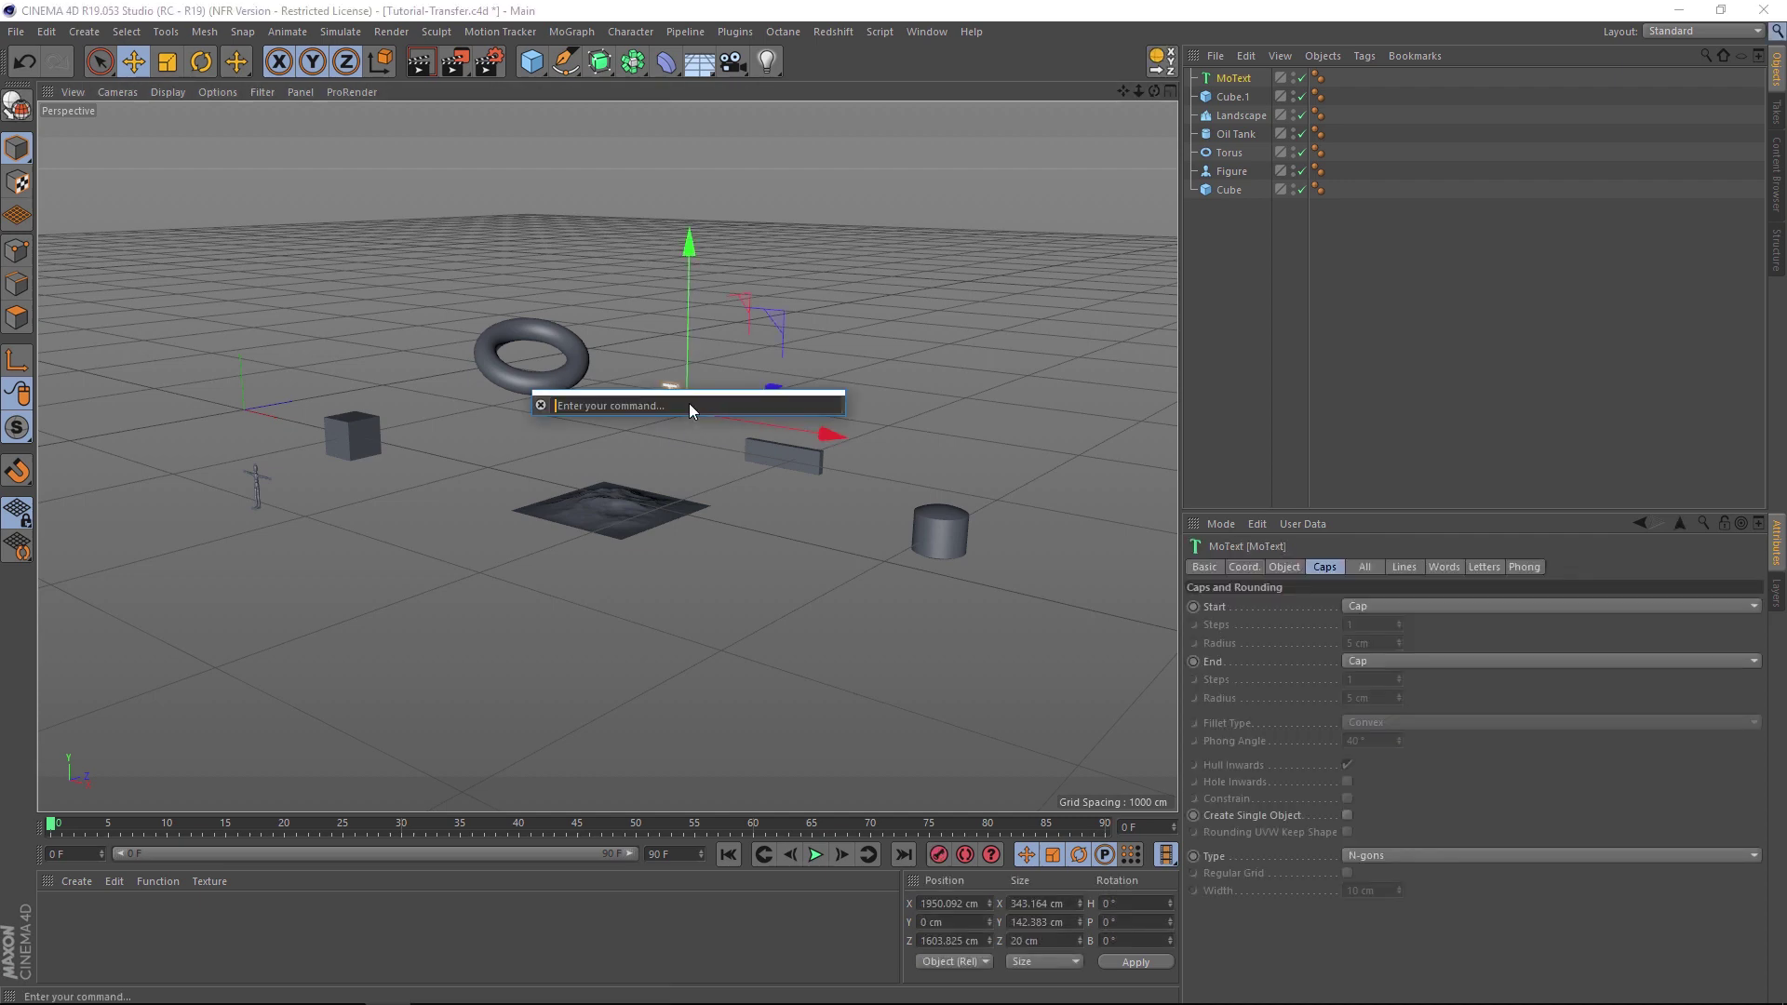
text(tran)
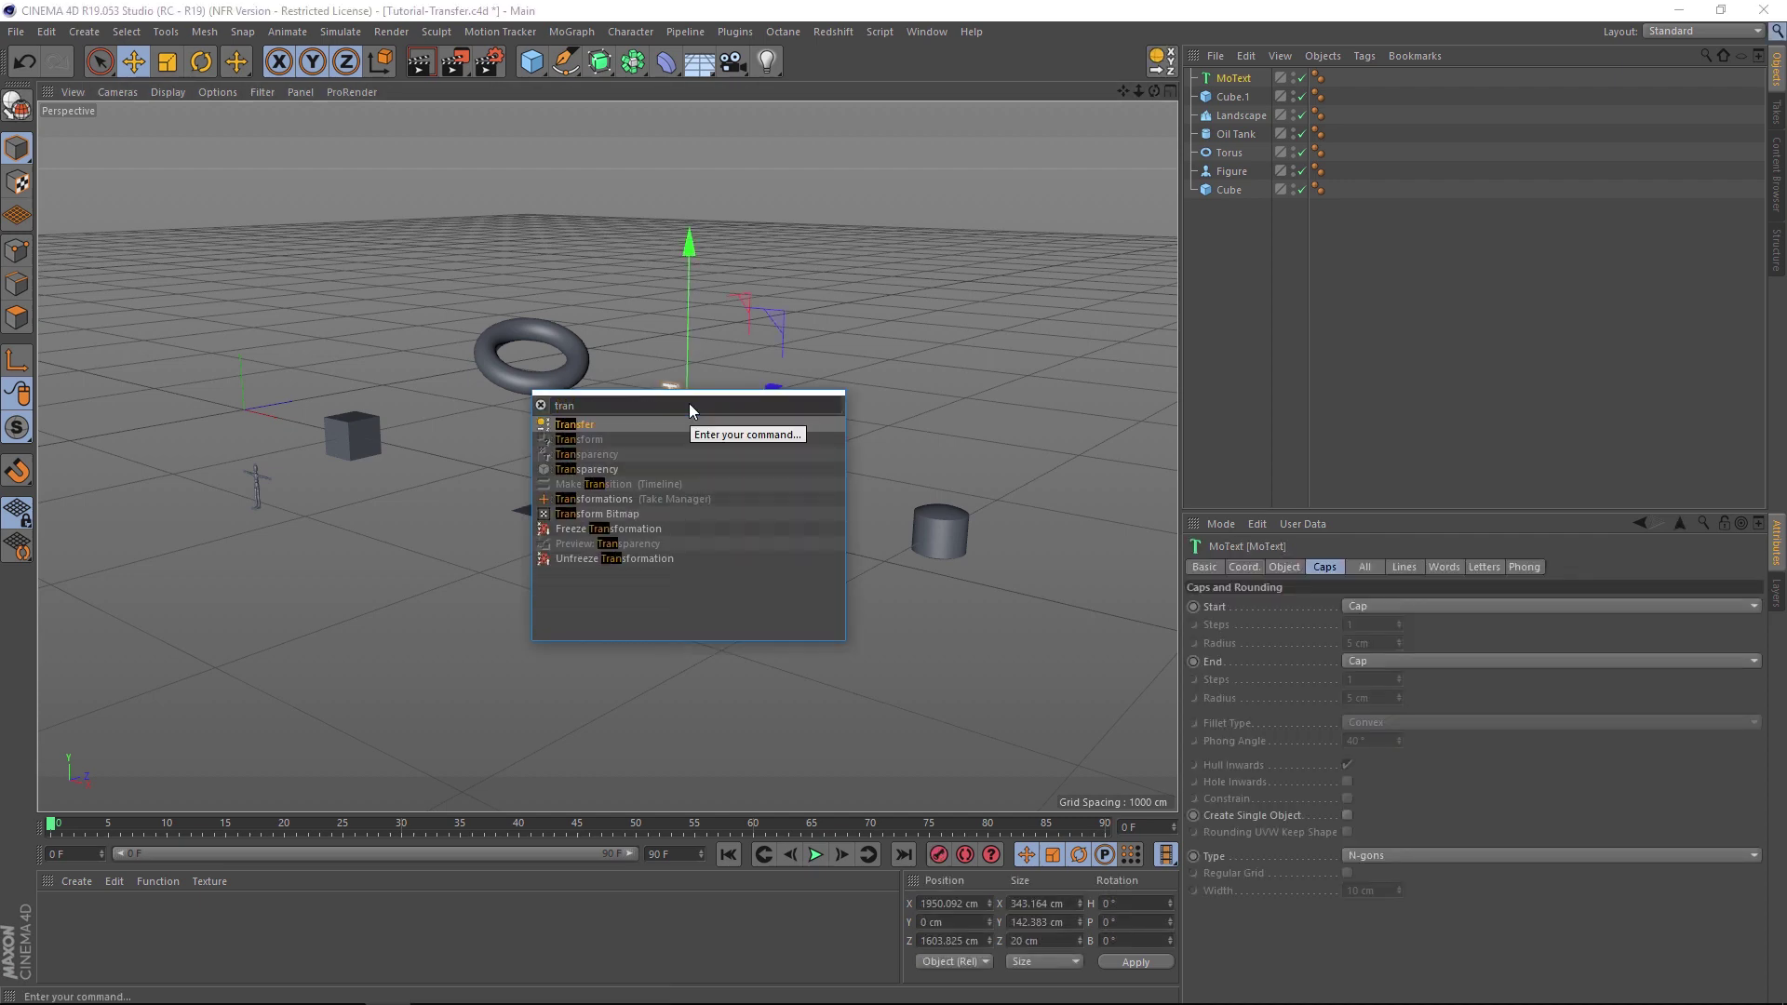
Step: Transfer the MoText across Landscape, Cube, Torus, Cube.1, Oil Tank, Figure and Landscape, ending on the Cube
click(565, 430)
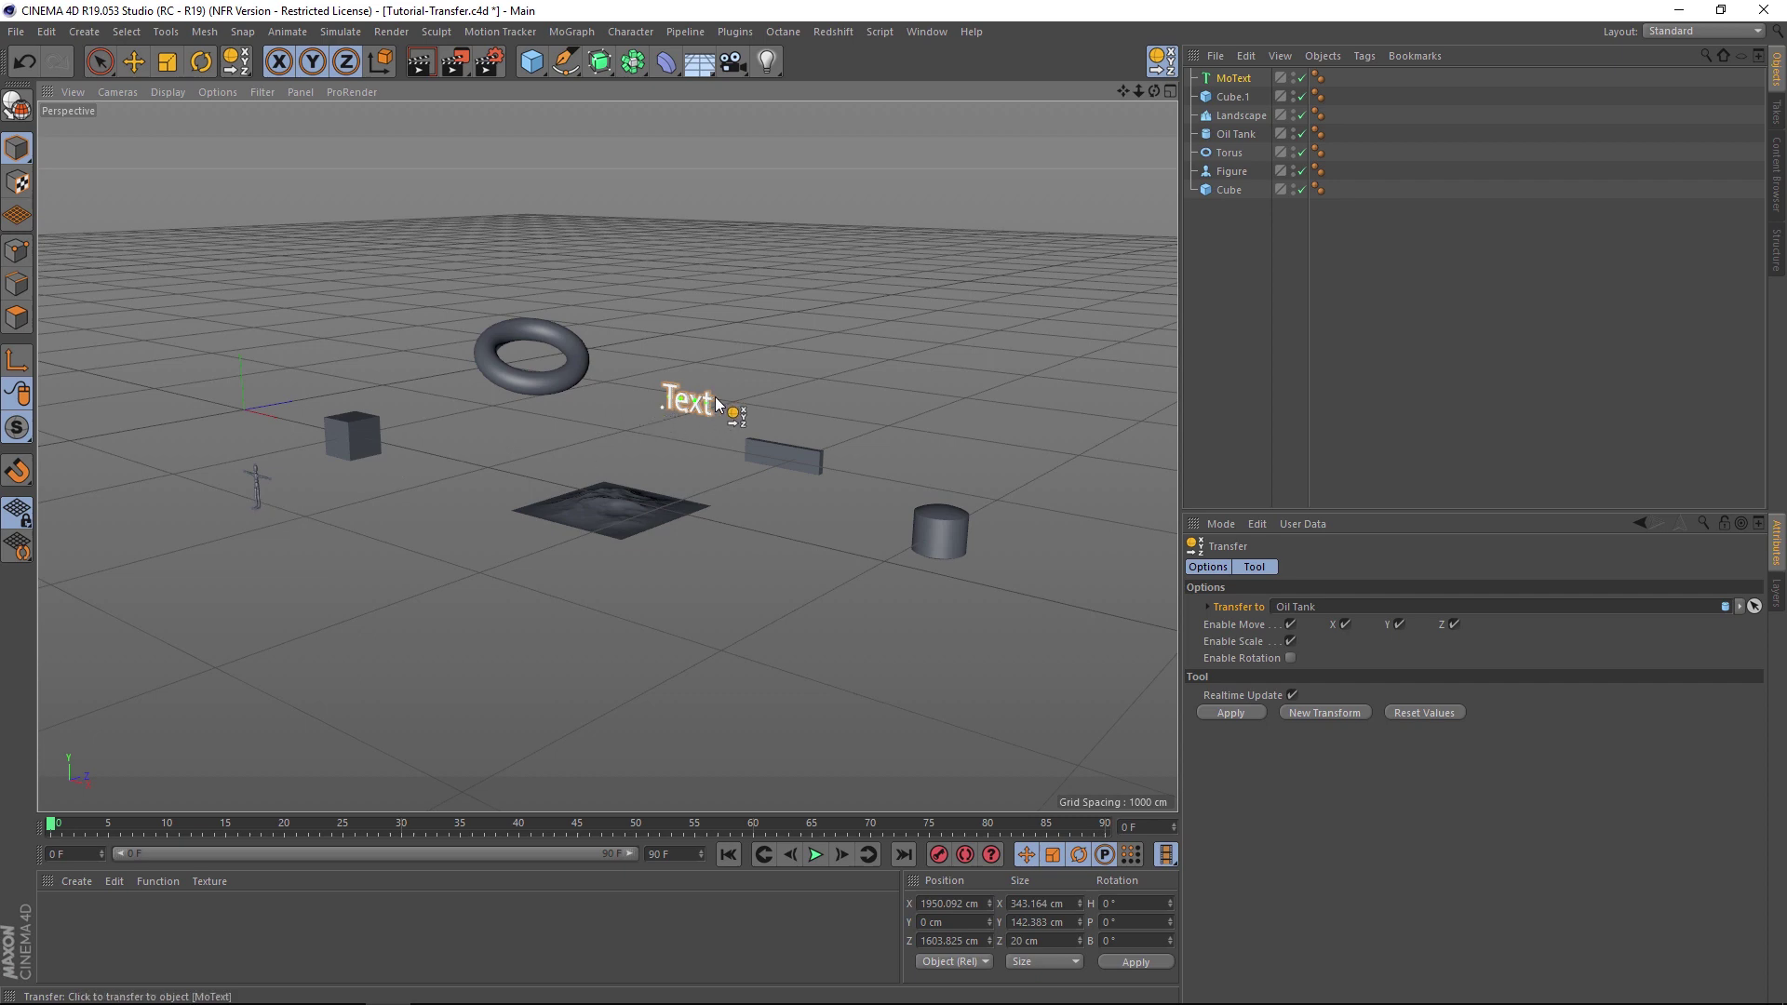
click(599, 506)
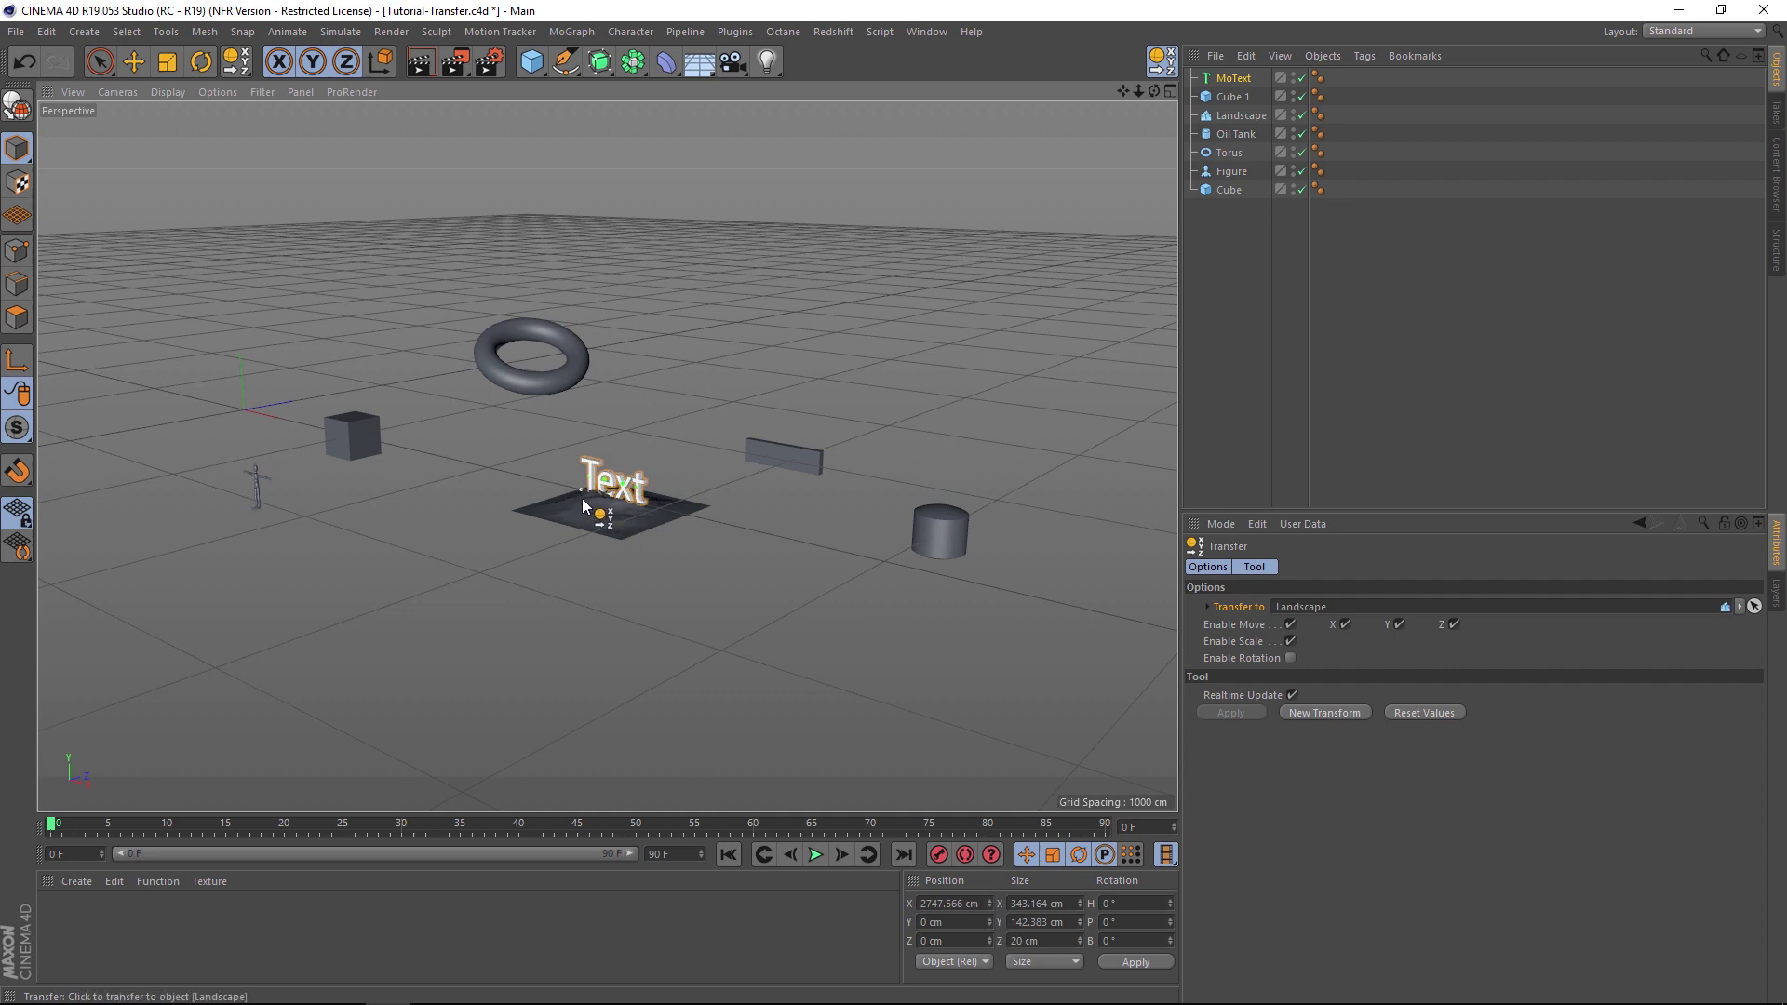
click(367, 439)
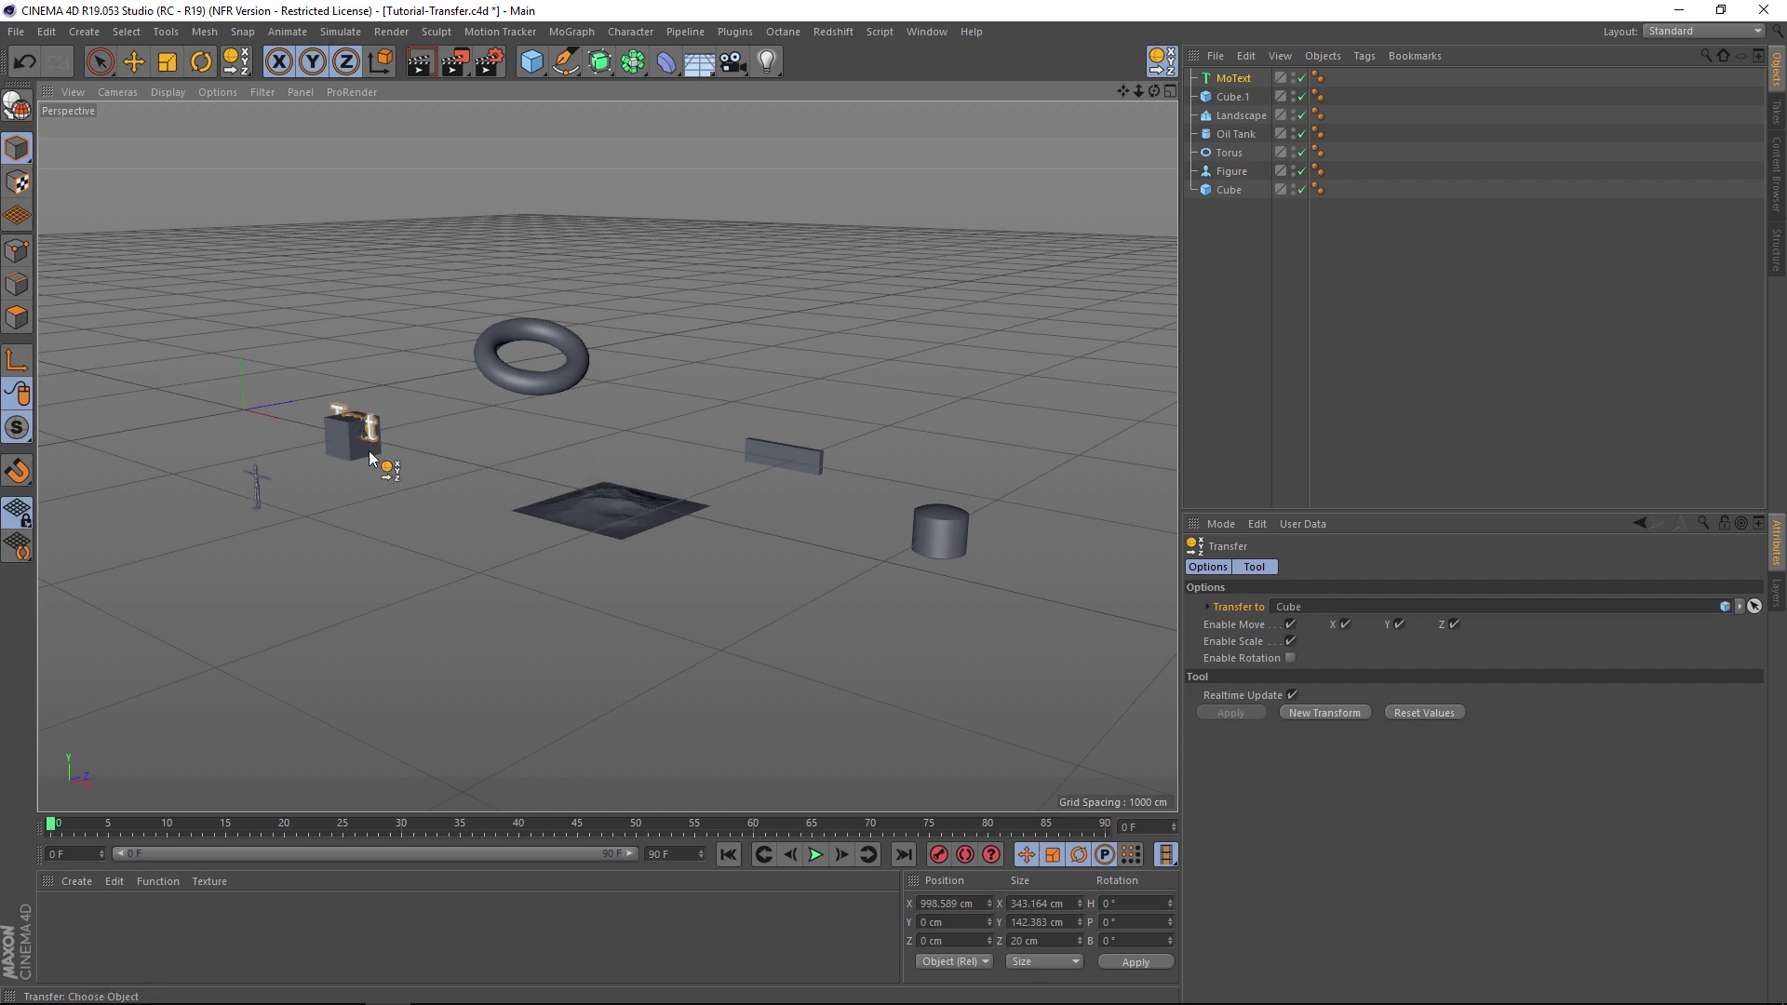
click(499, 375)
click(803, 464)
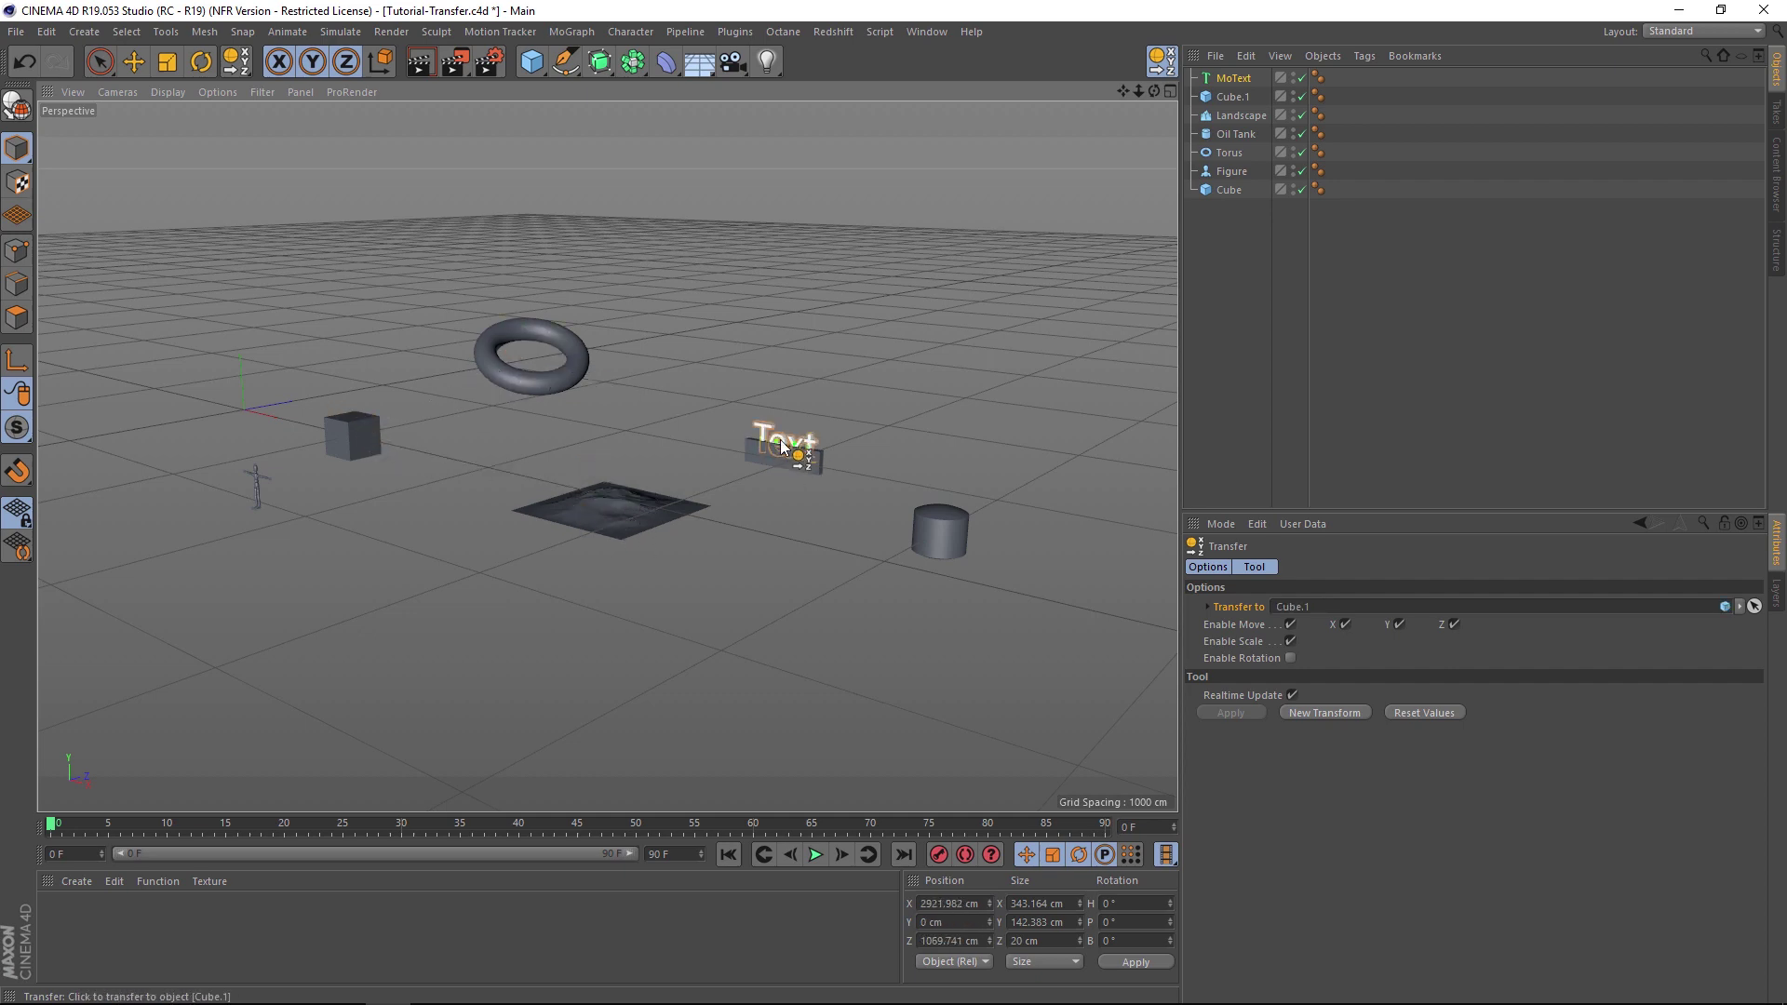
click(920, 511)
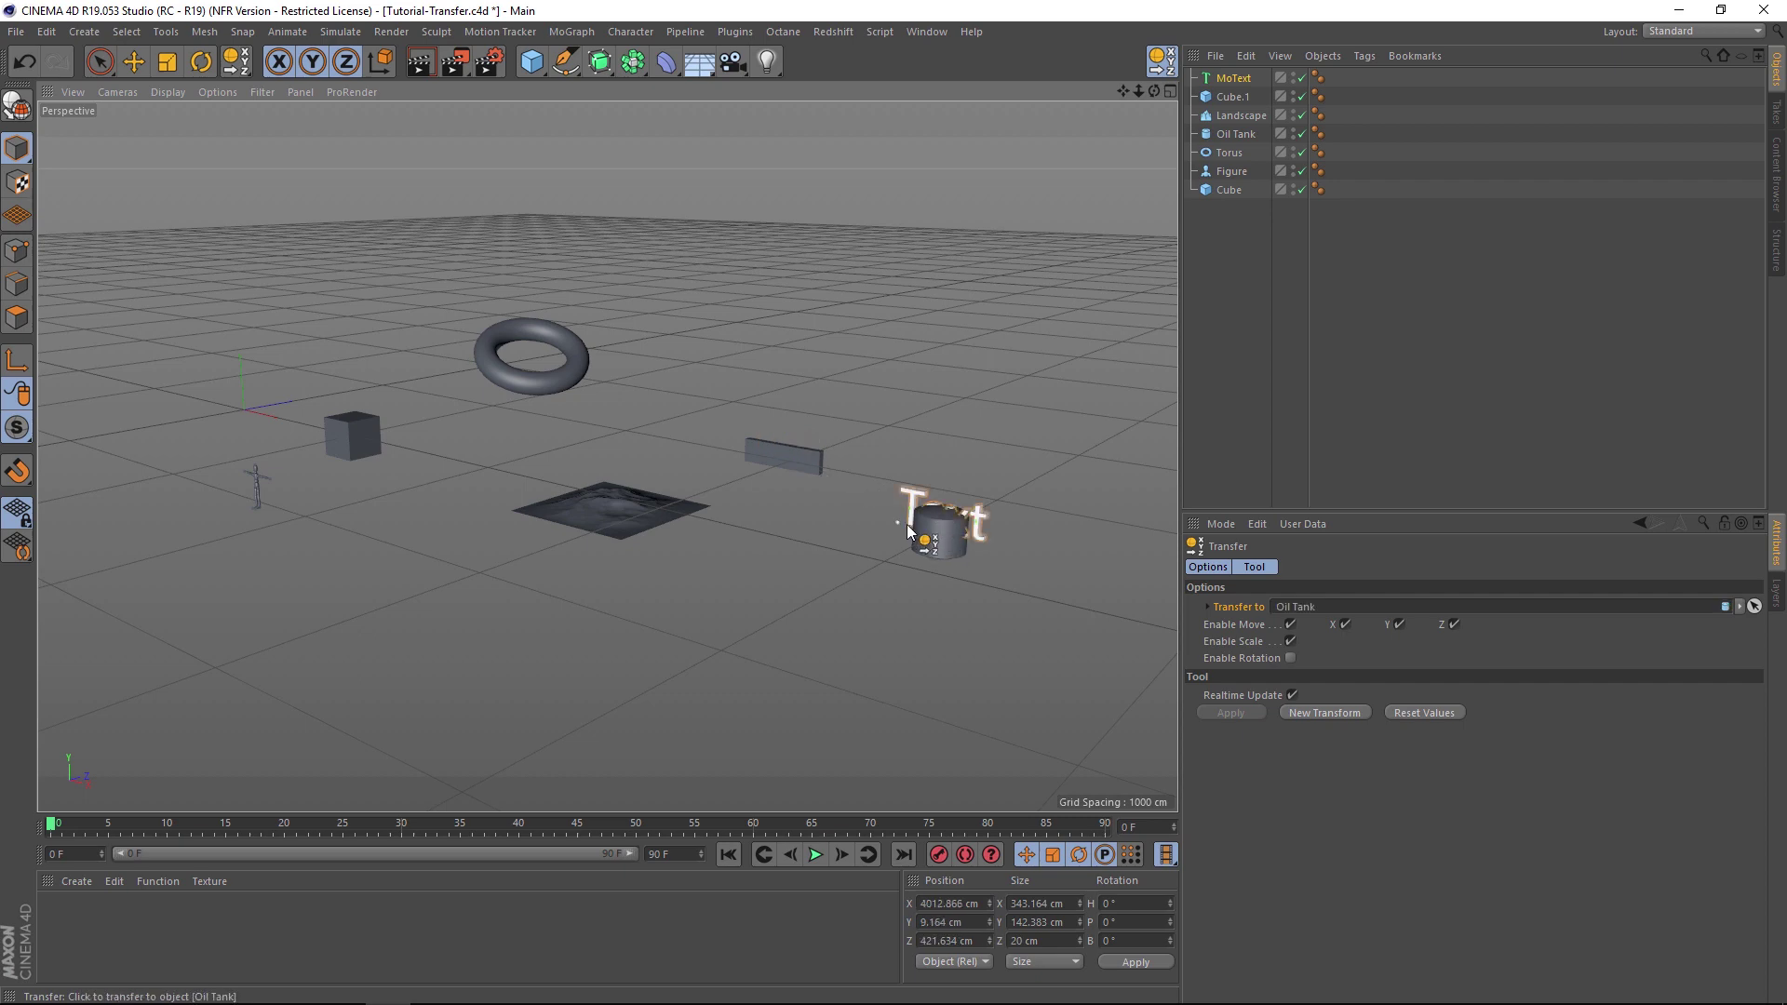
click(261, 496)
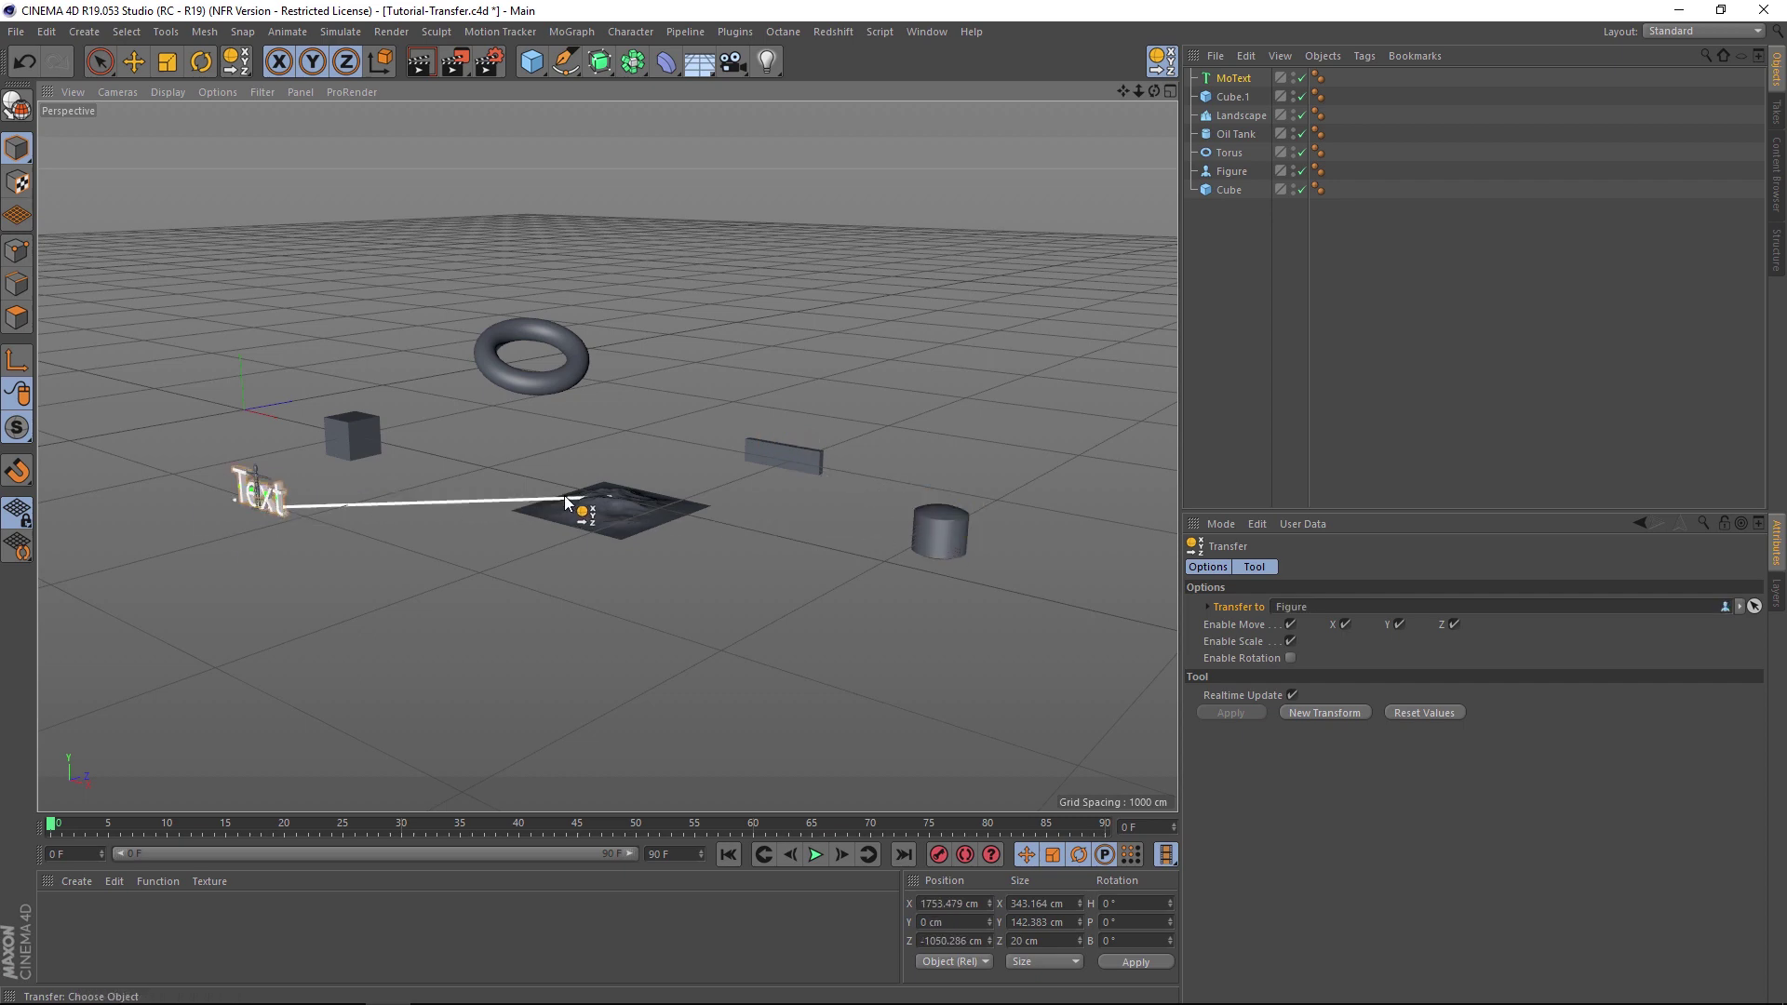
click(521, 512)
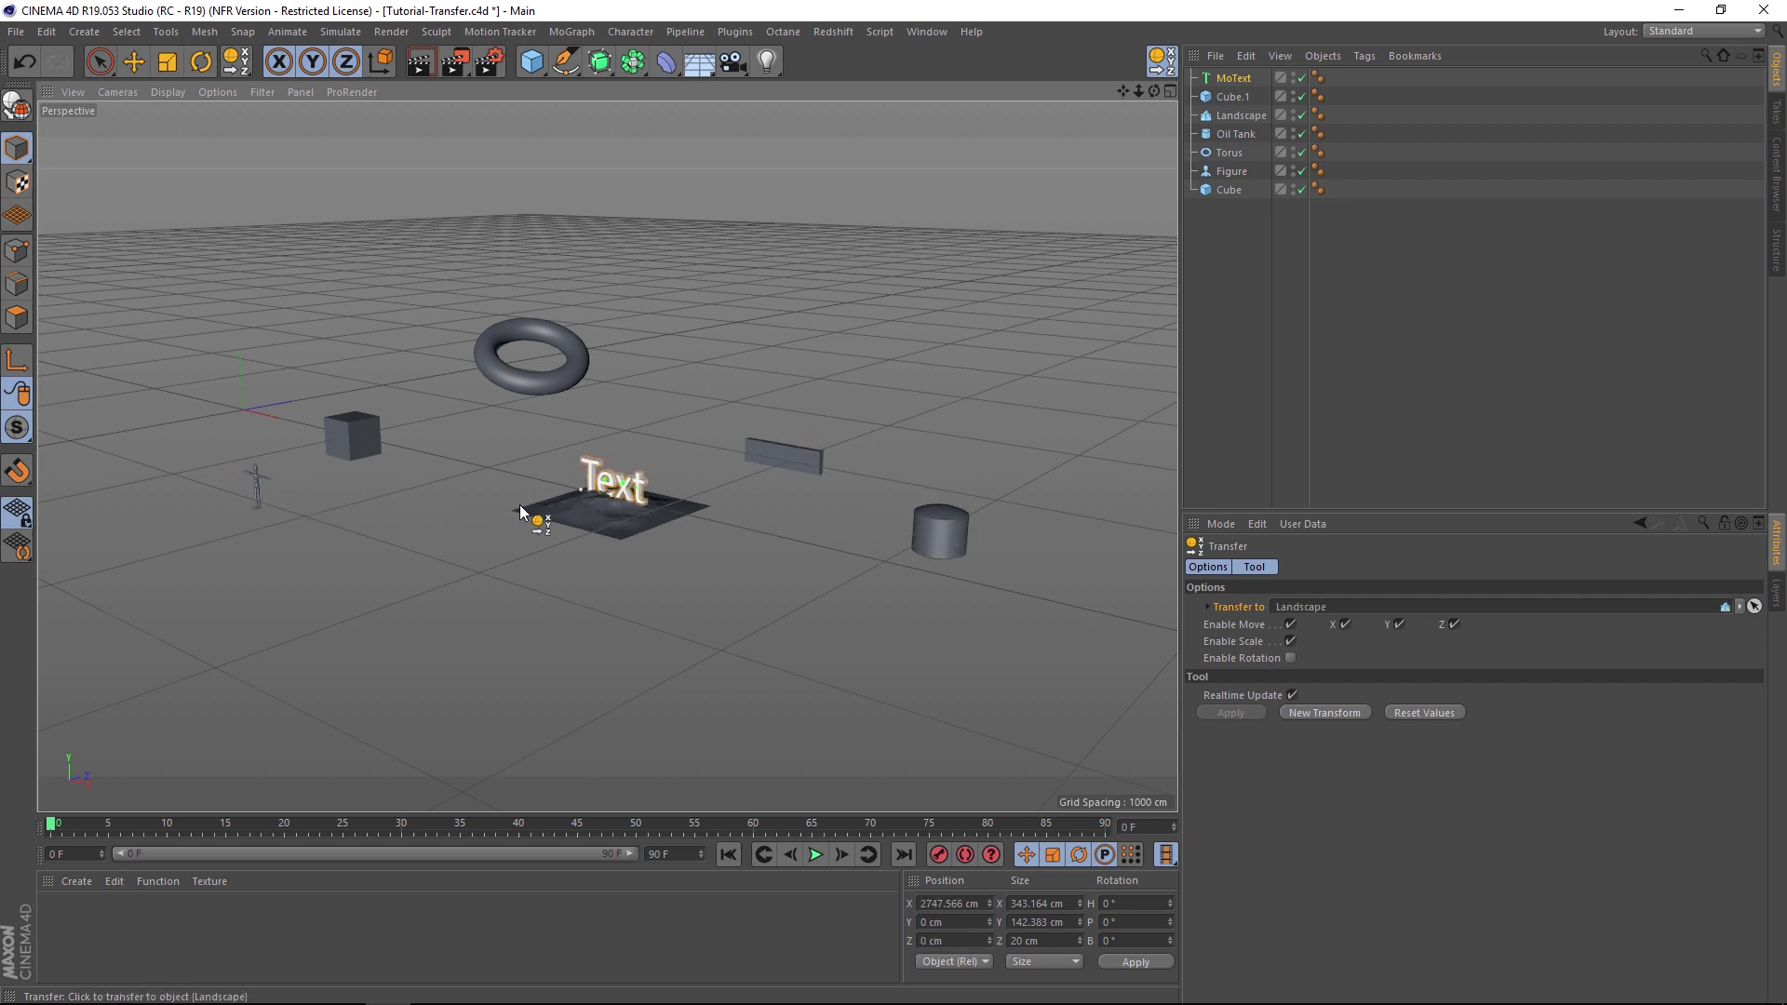
click(368, 446)
key(e)
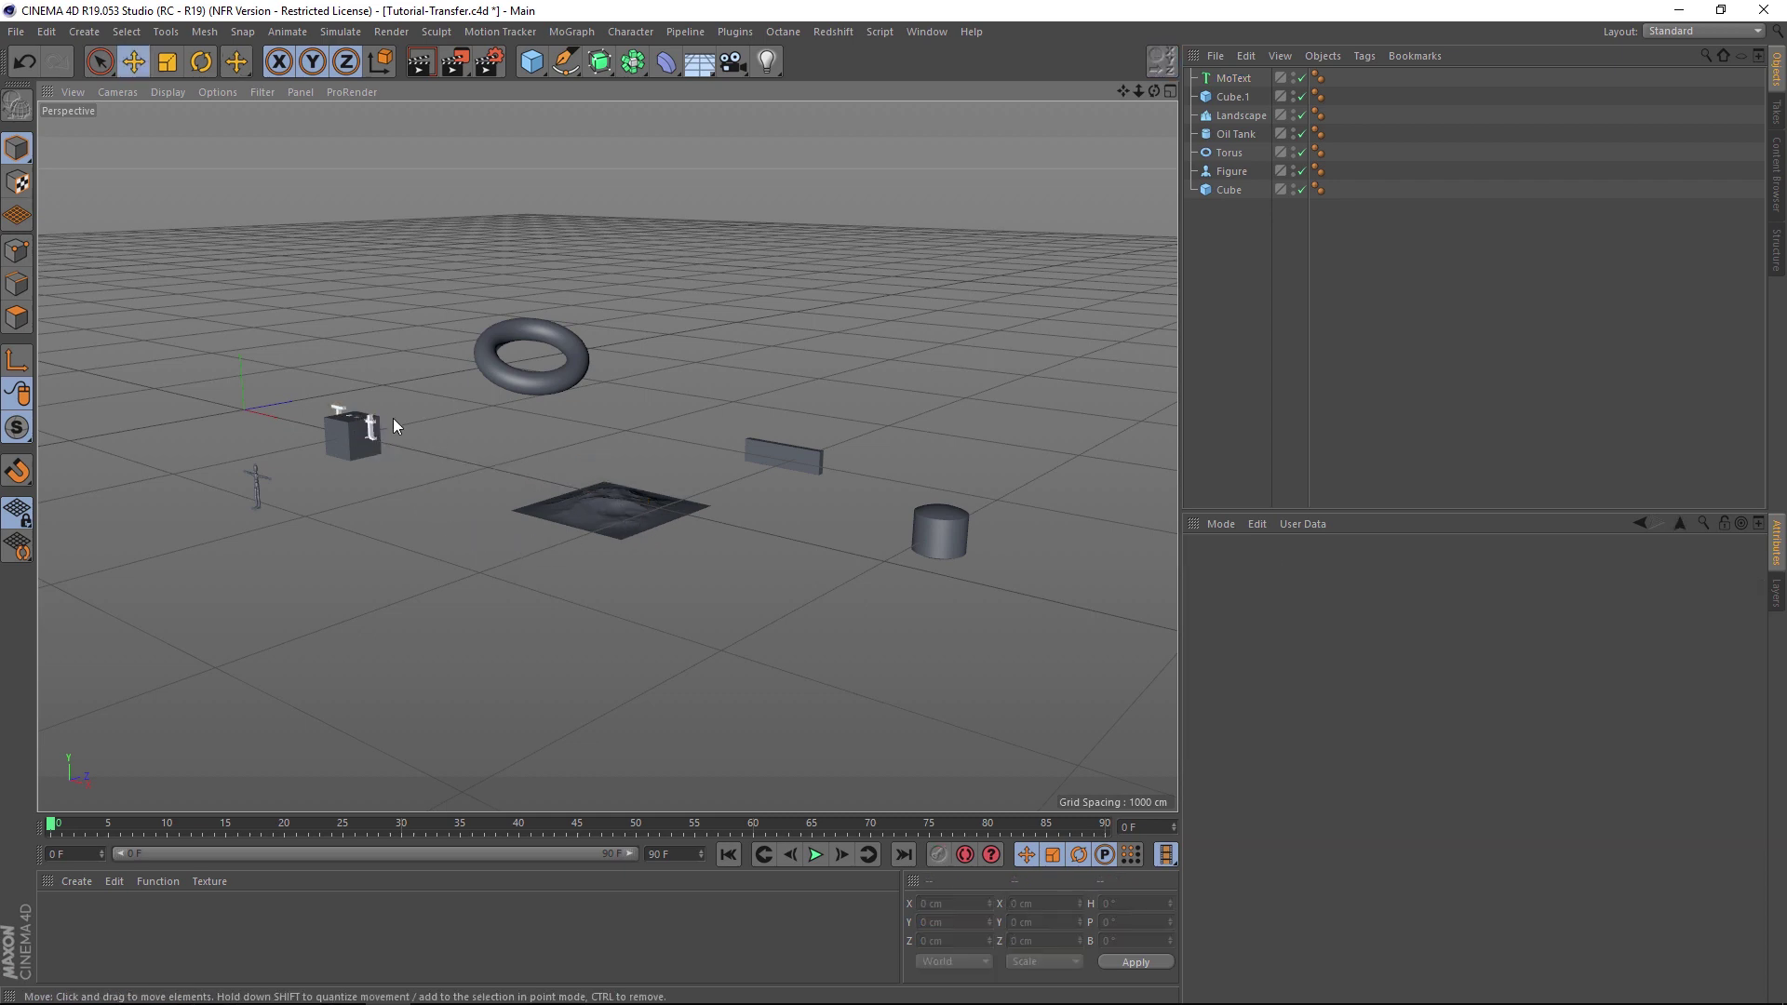
Step: Select the Landscape and add the Transfer command to the tool palette via Customize Palettes
click(629, 503)
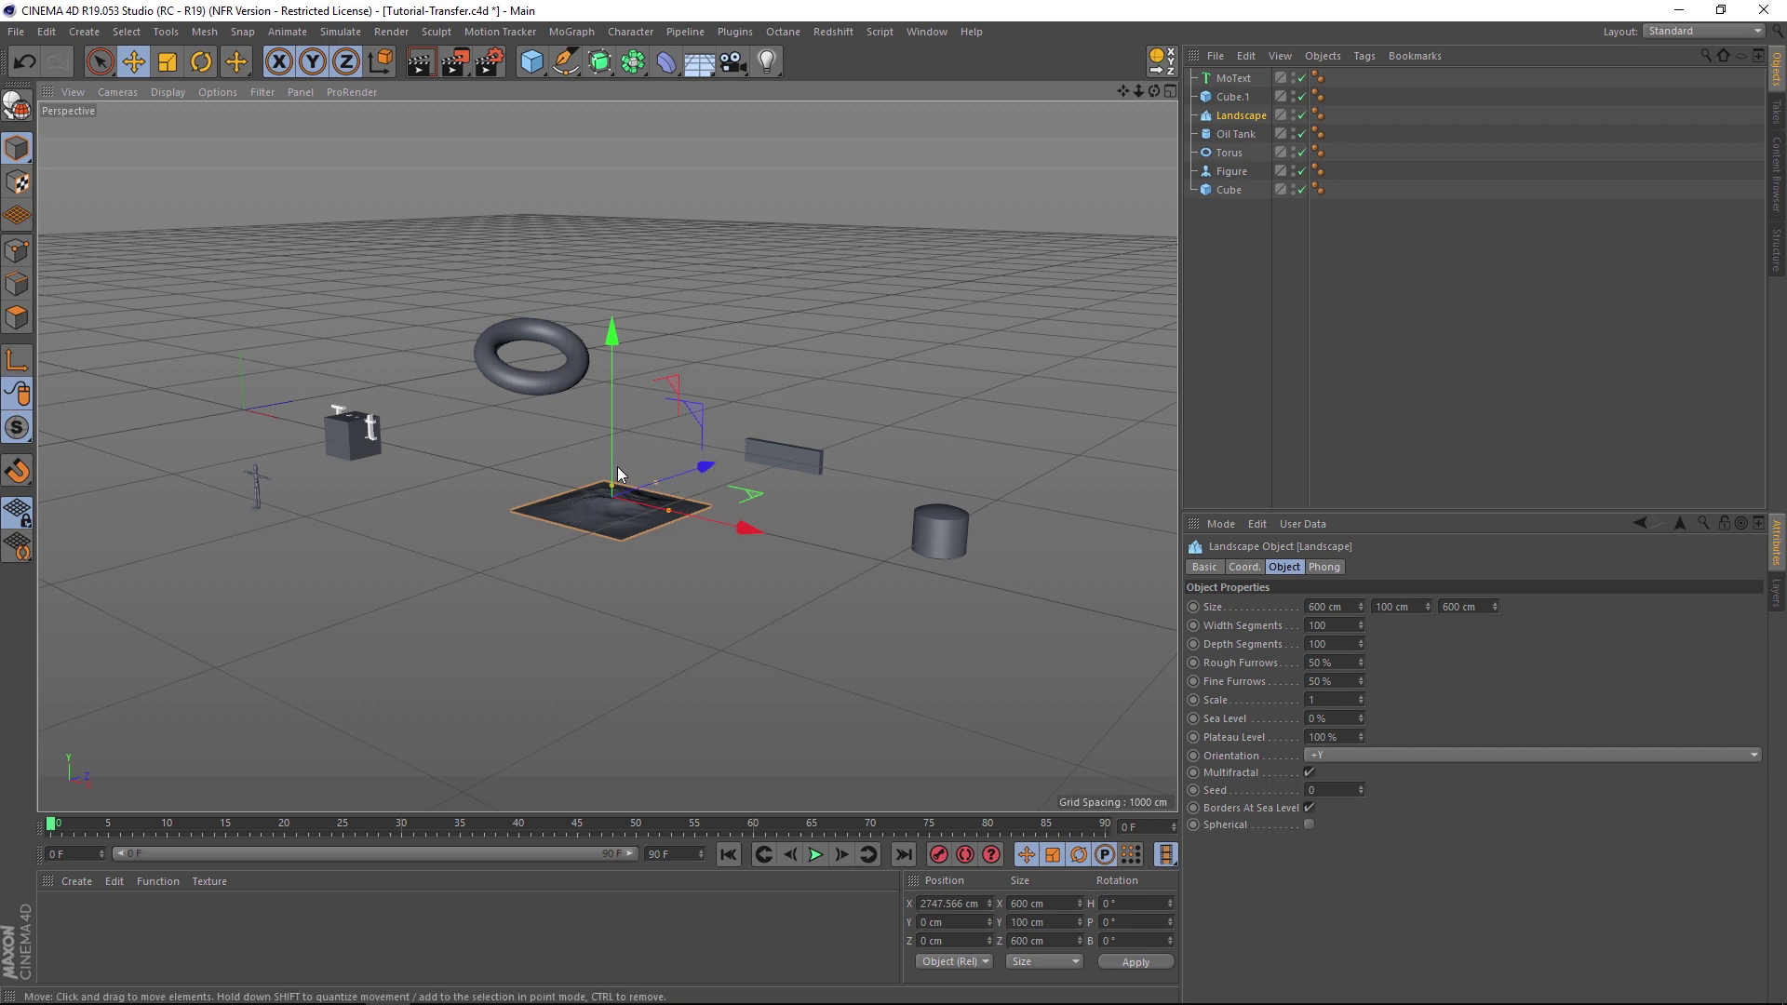
right_click(1164, 65)
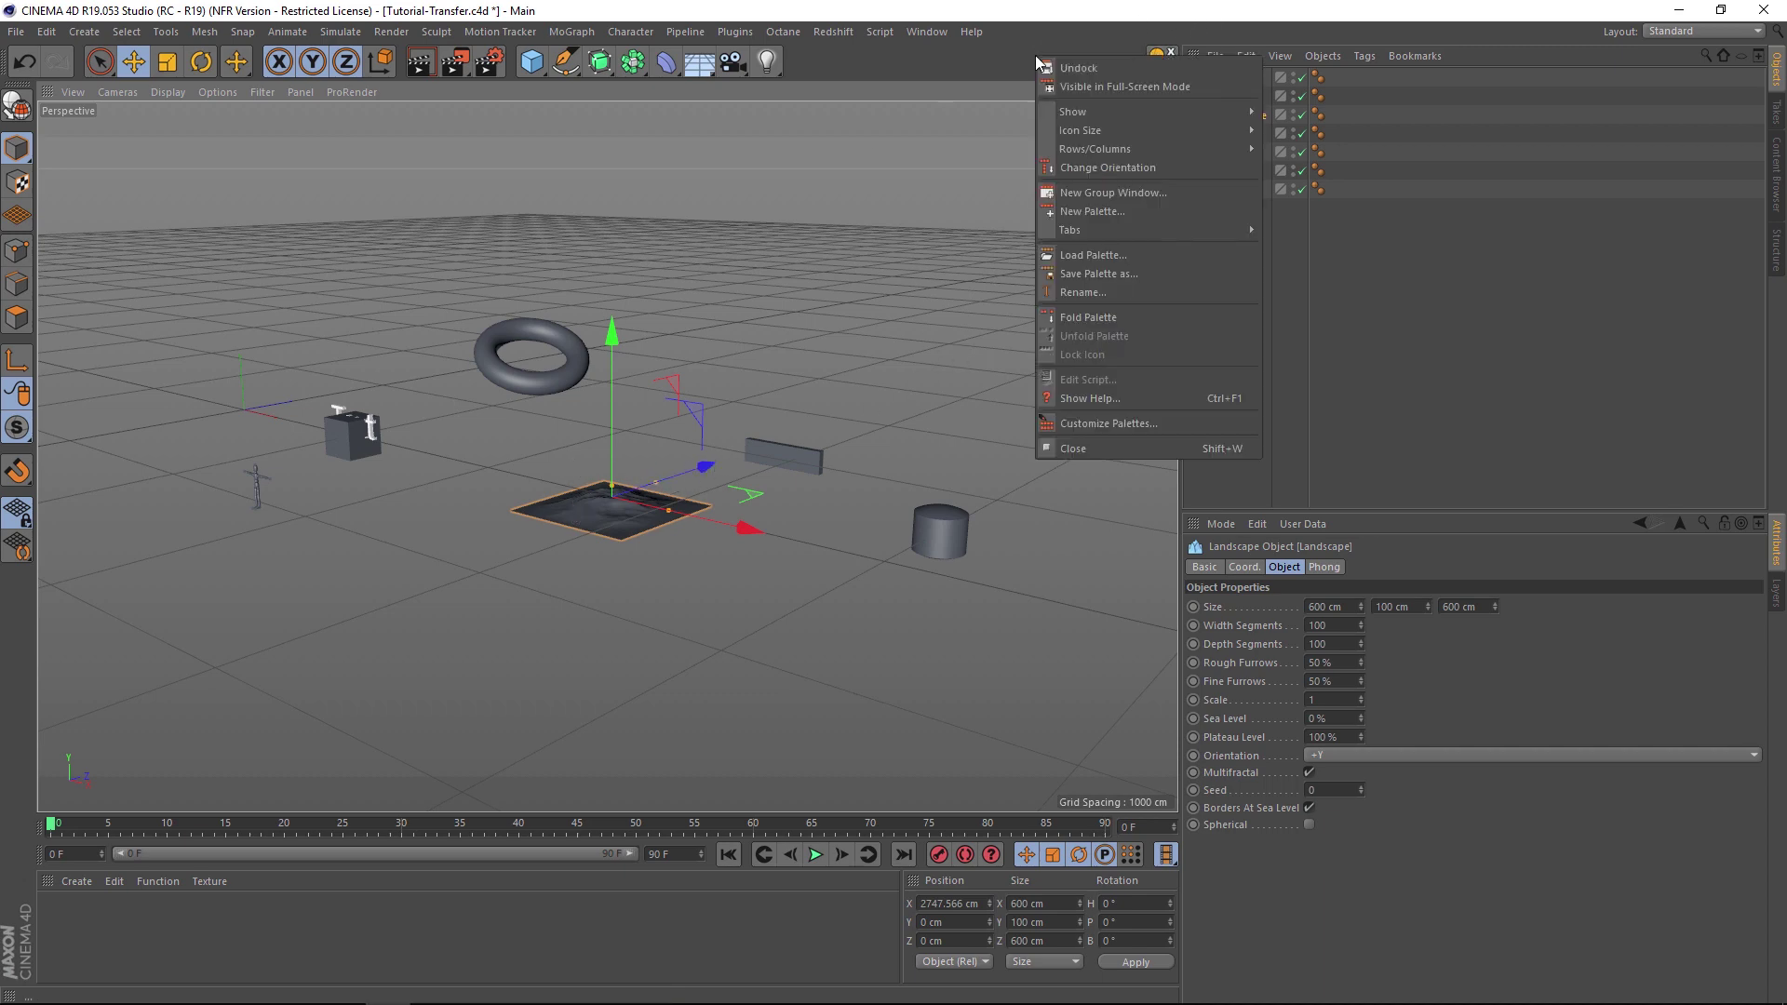
click(1100, 421)
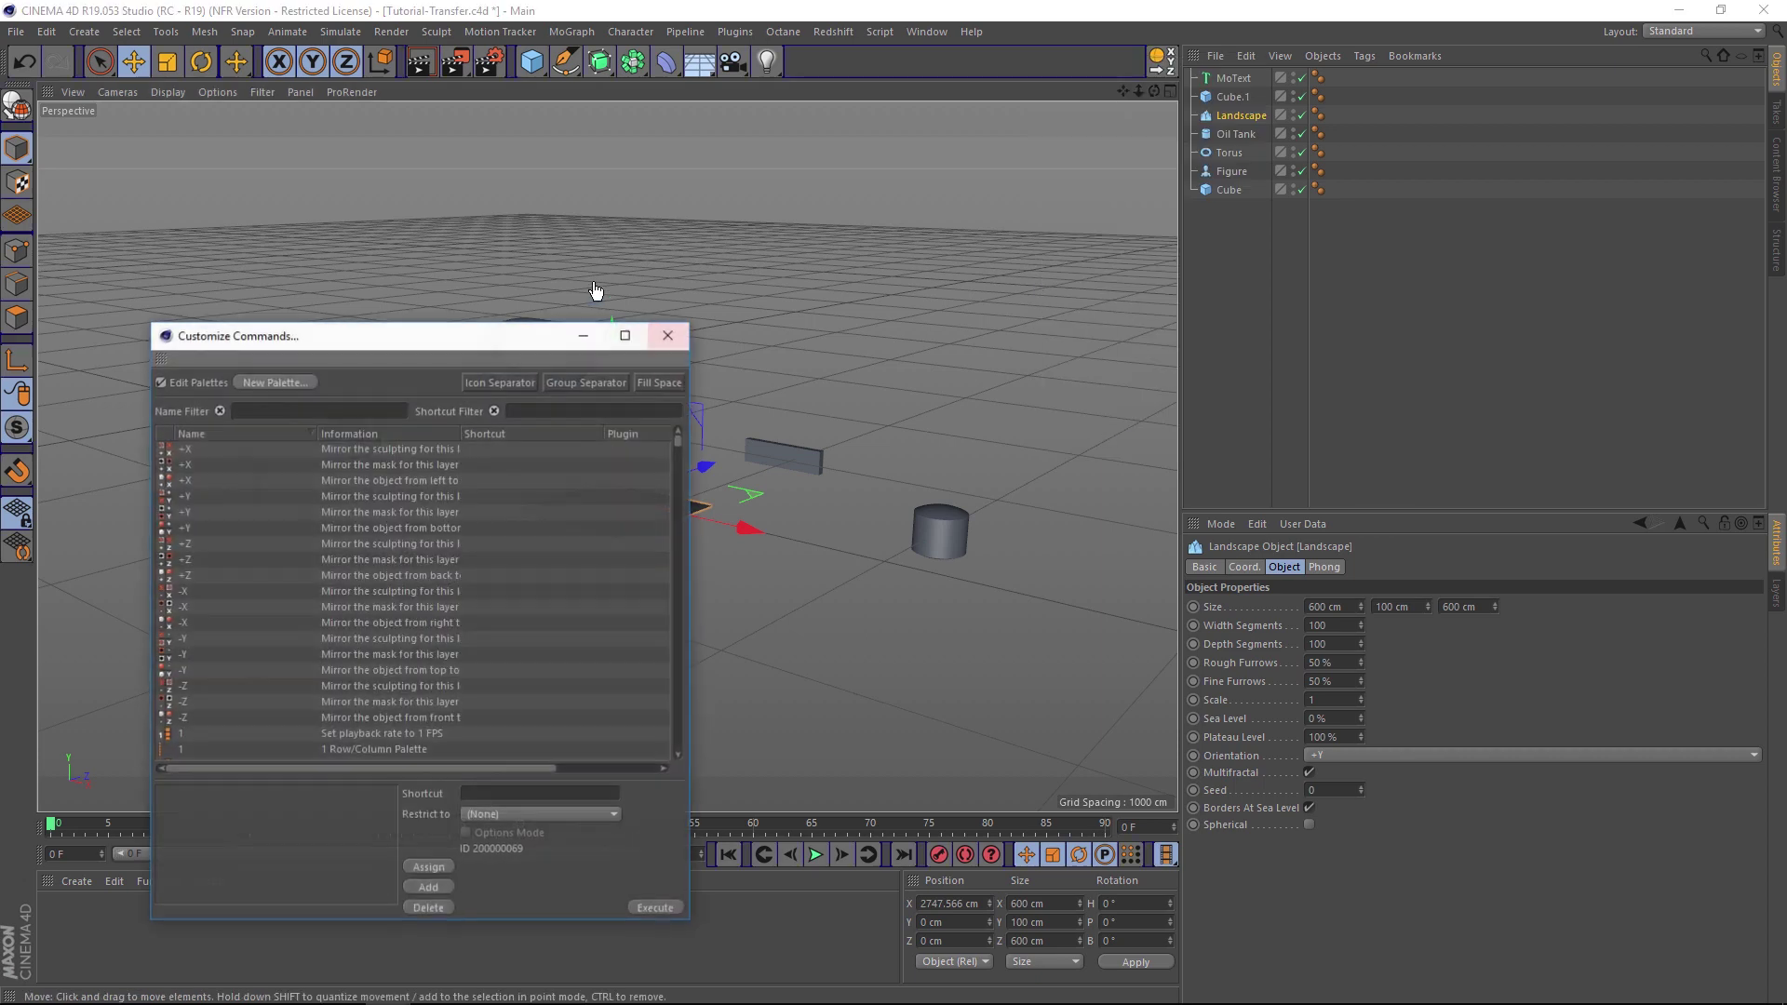
click(287, 411)
text(transfer)
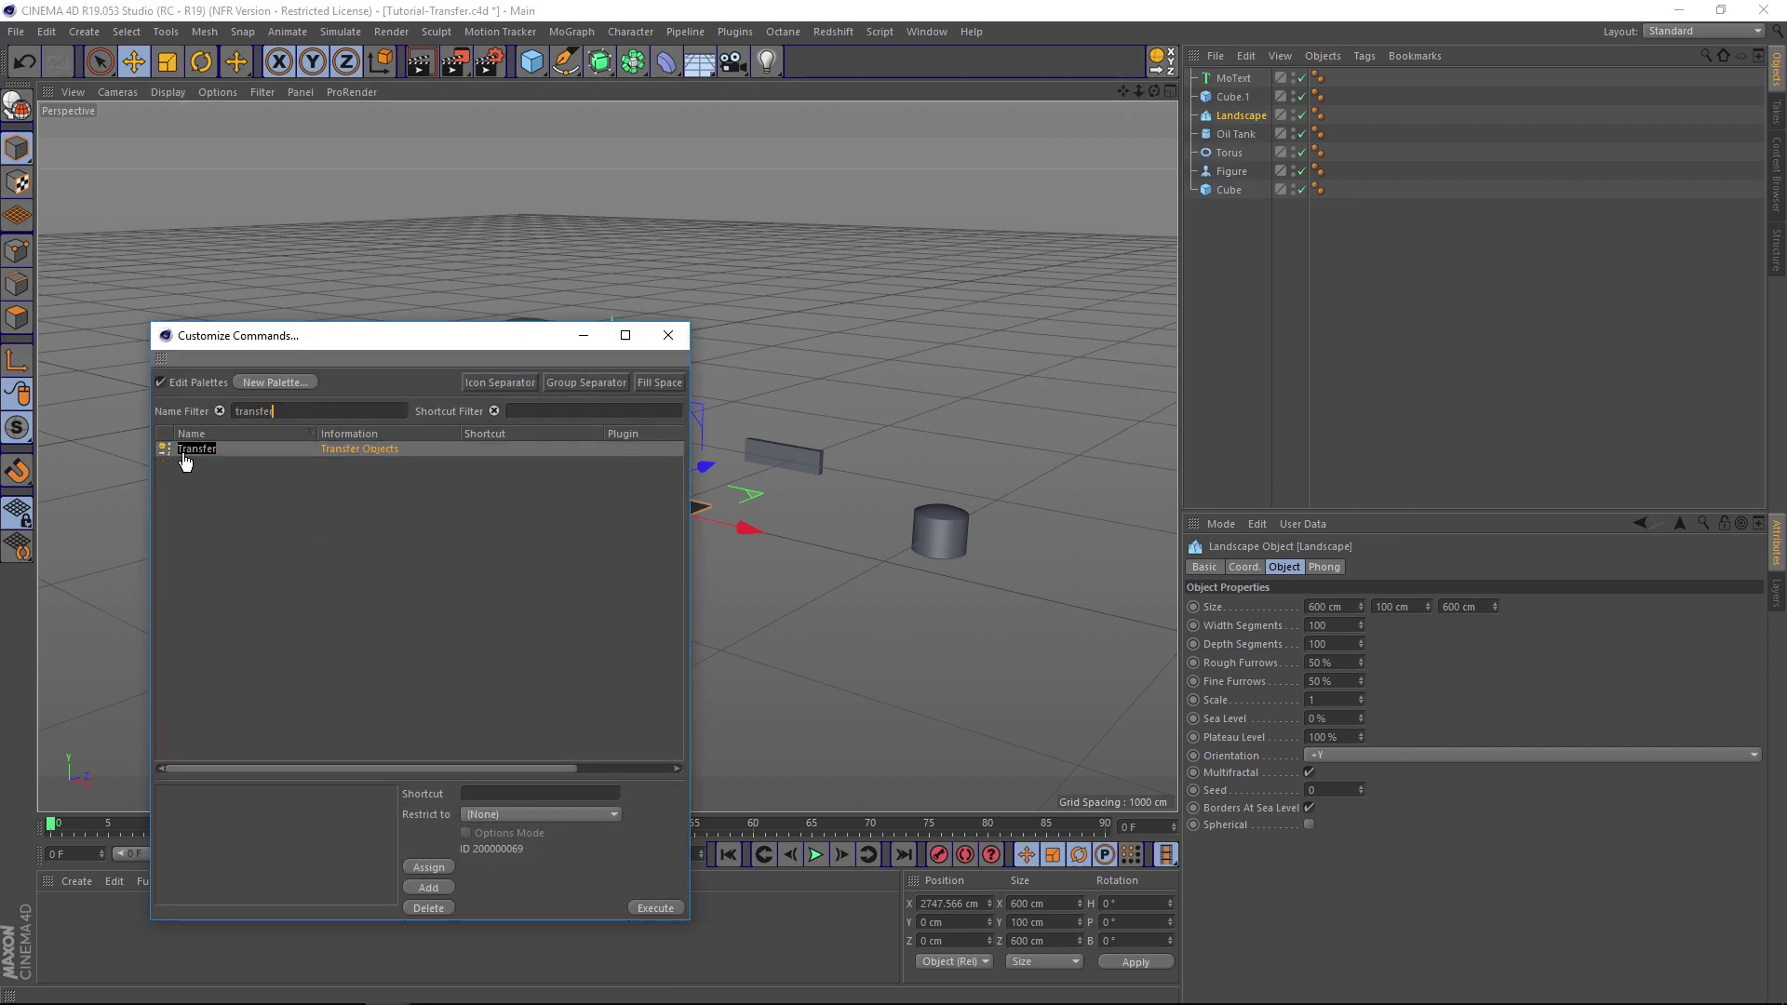
drag(1153, 63, 1154, 65)
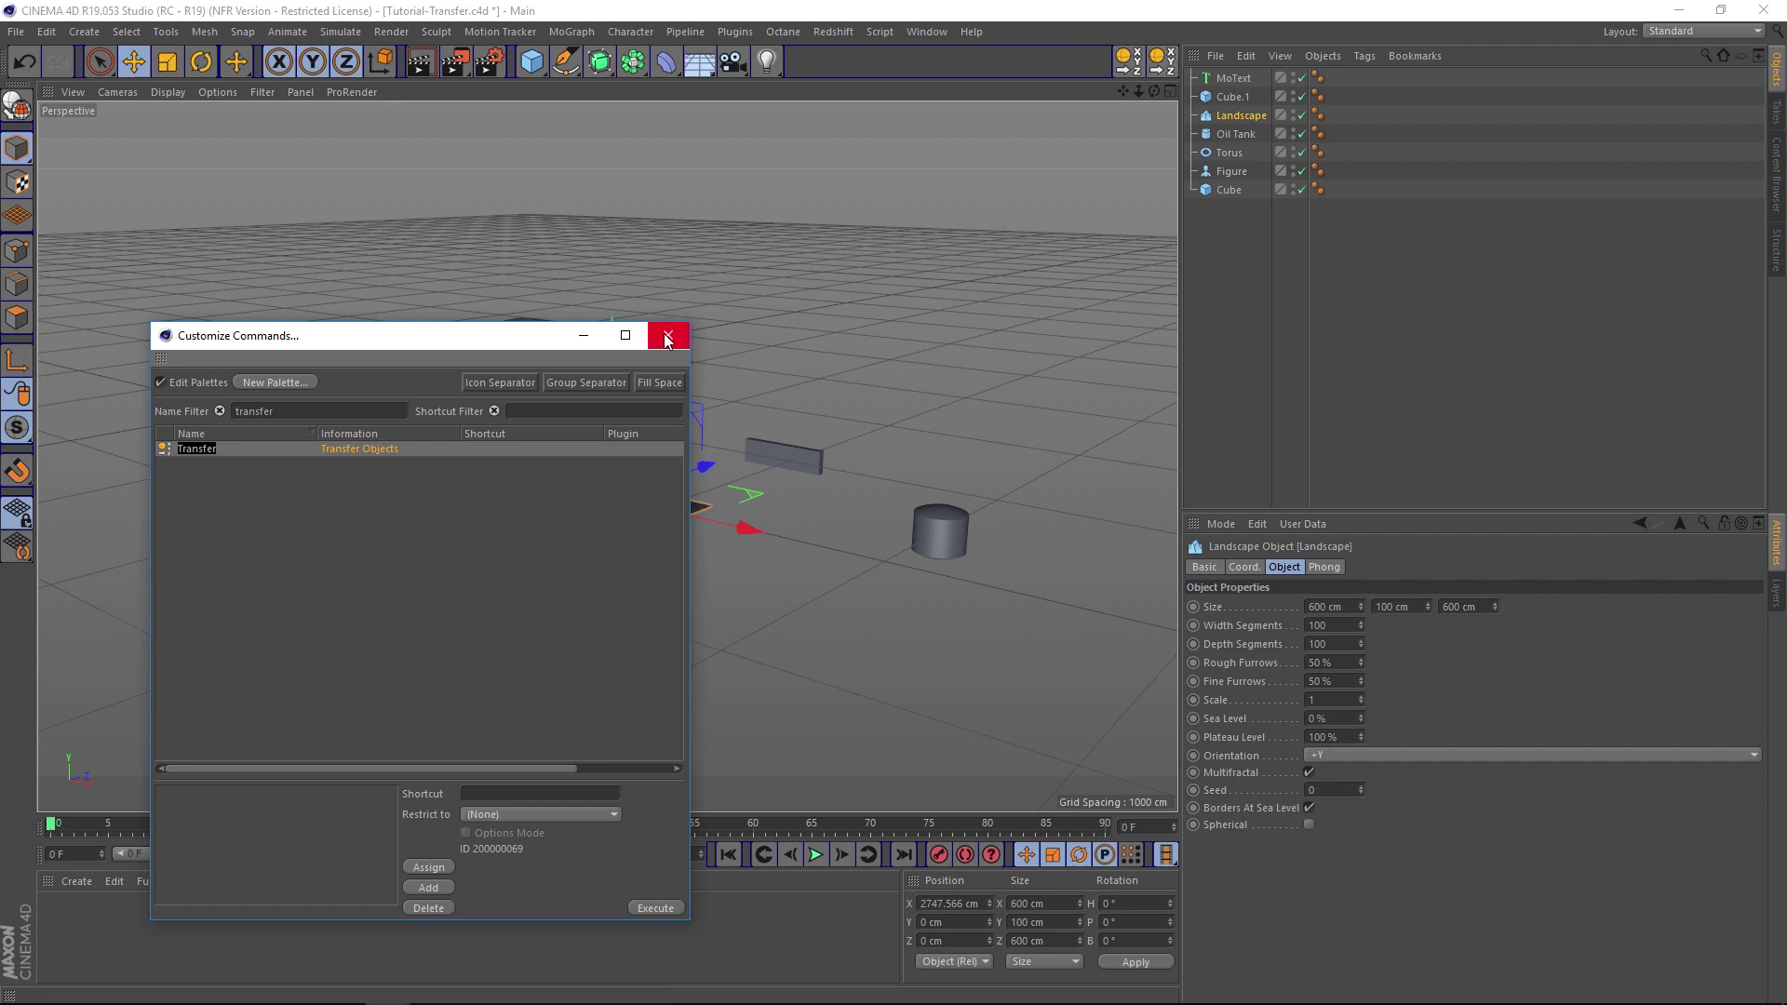
click(668, 335)
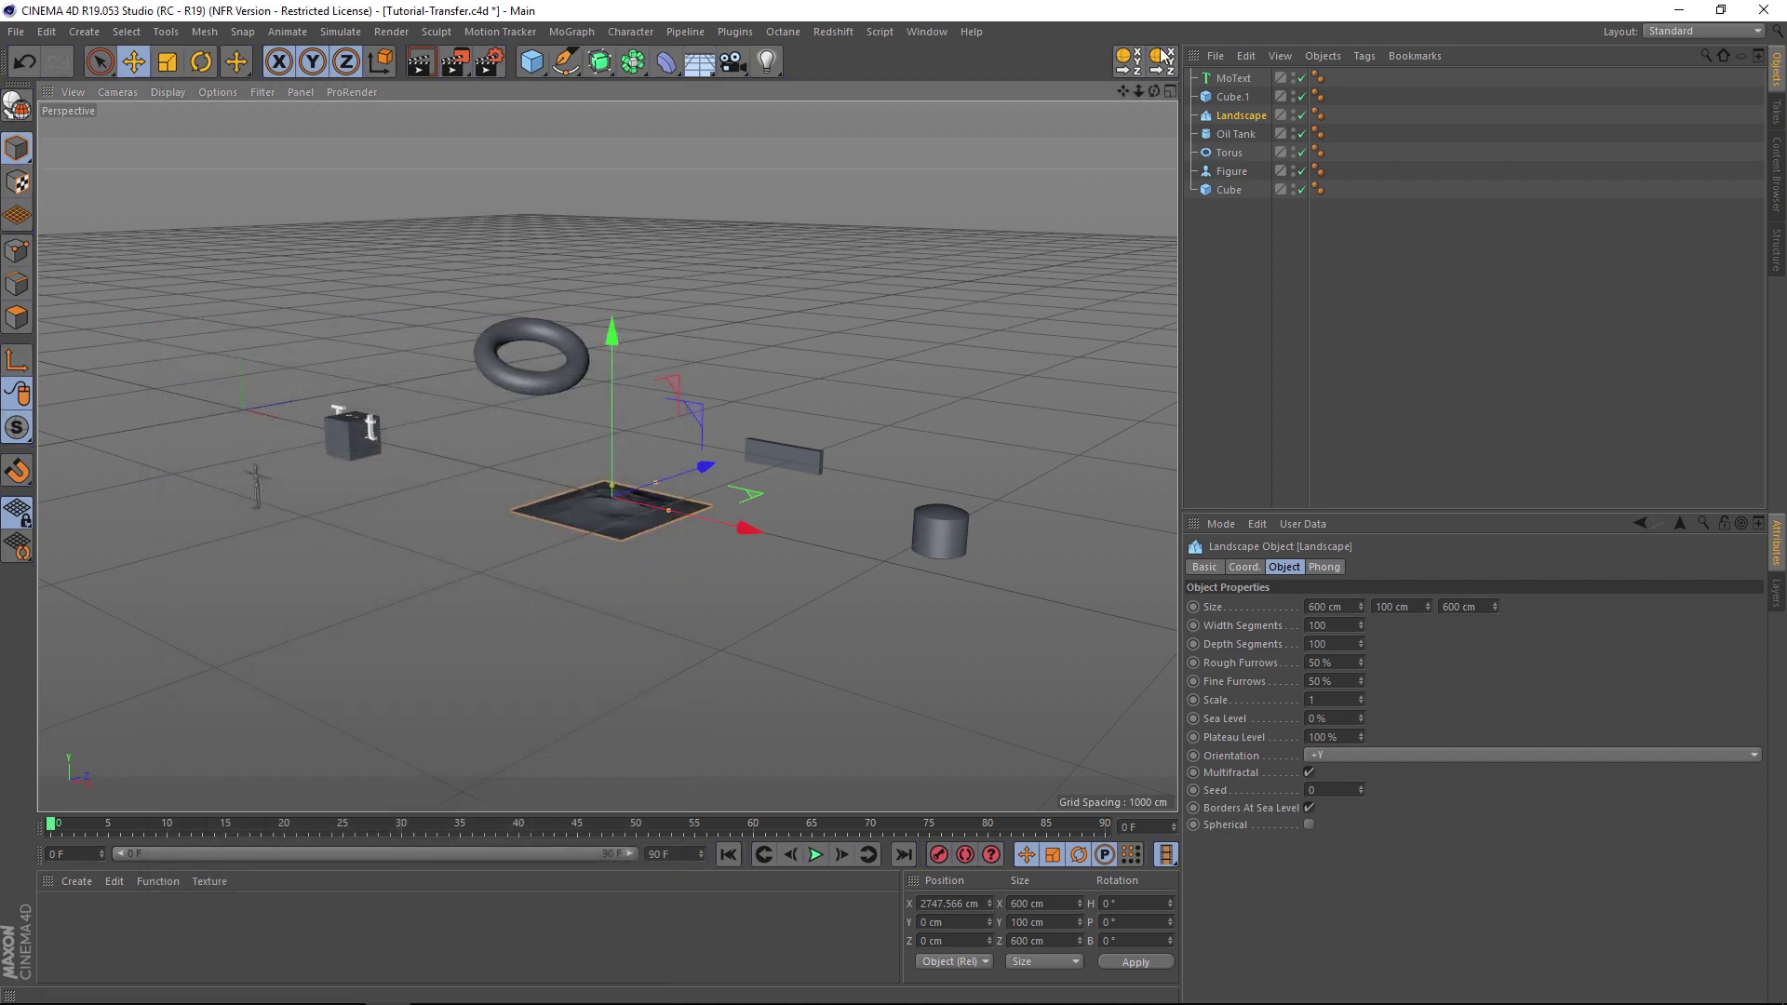
Step: Transfer the Landscape via the torus to Cube.1, around X 2922 cm, Z 1070 cm
click(1127, 61)
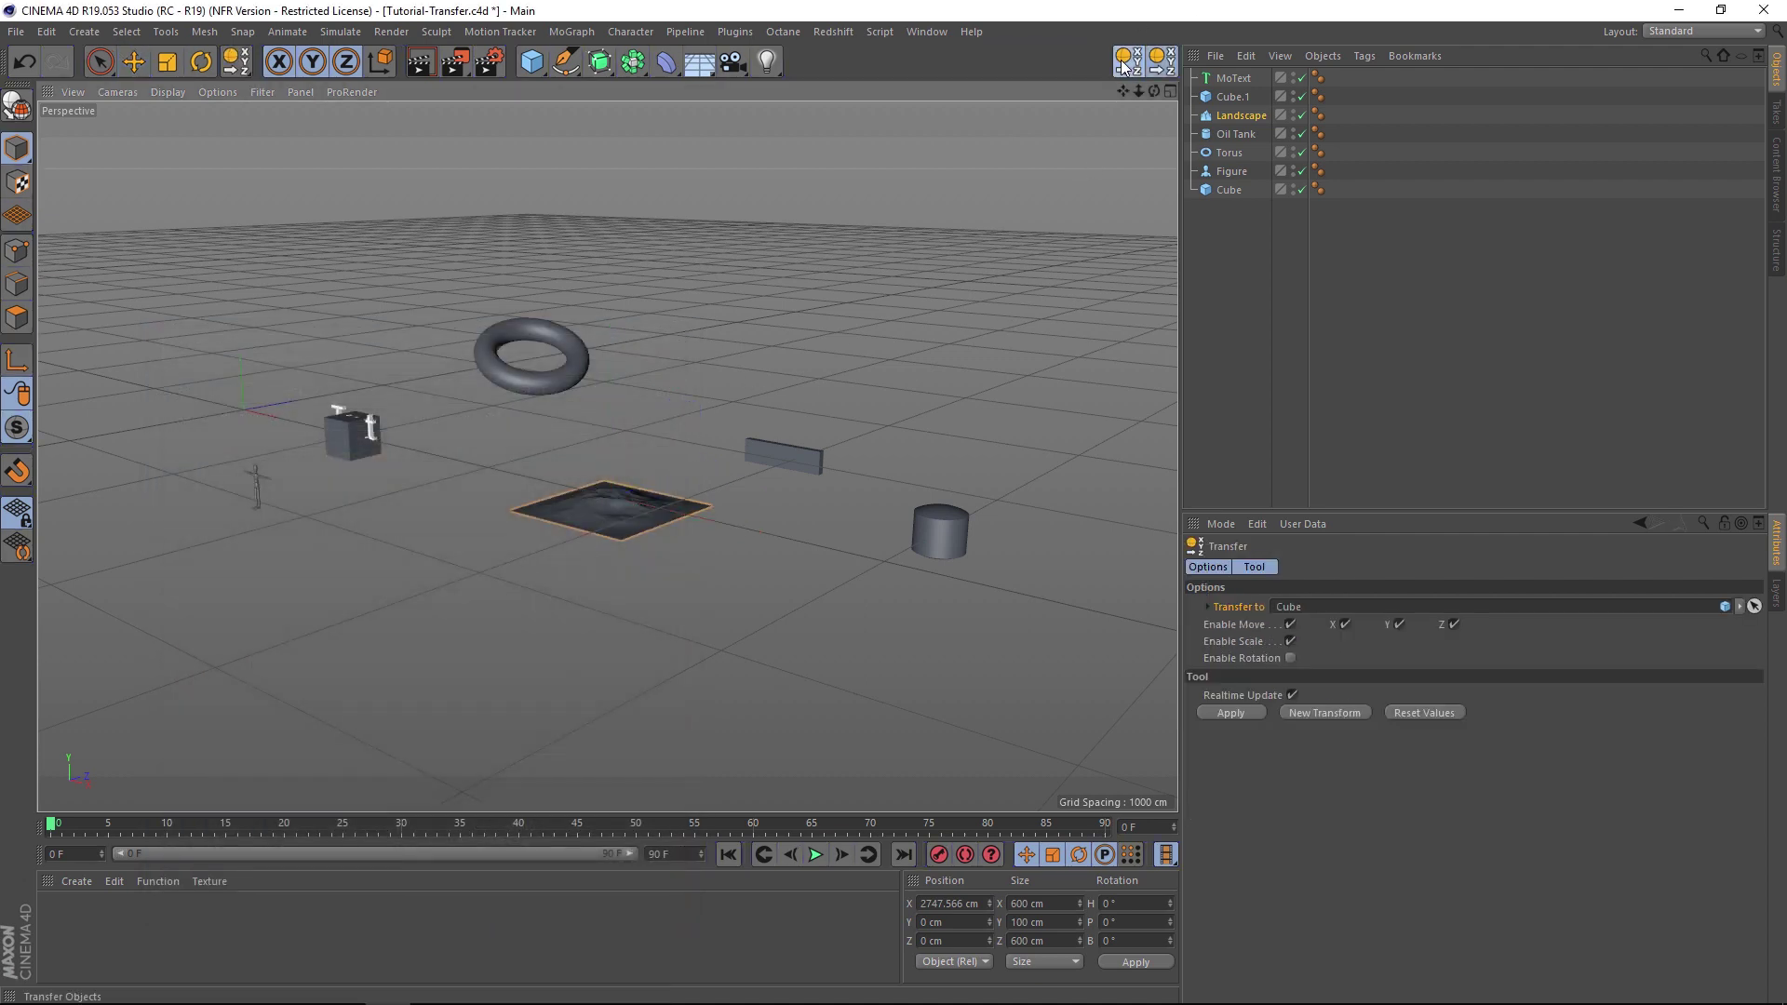
click(526, 384)
click(765, 459)
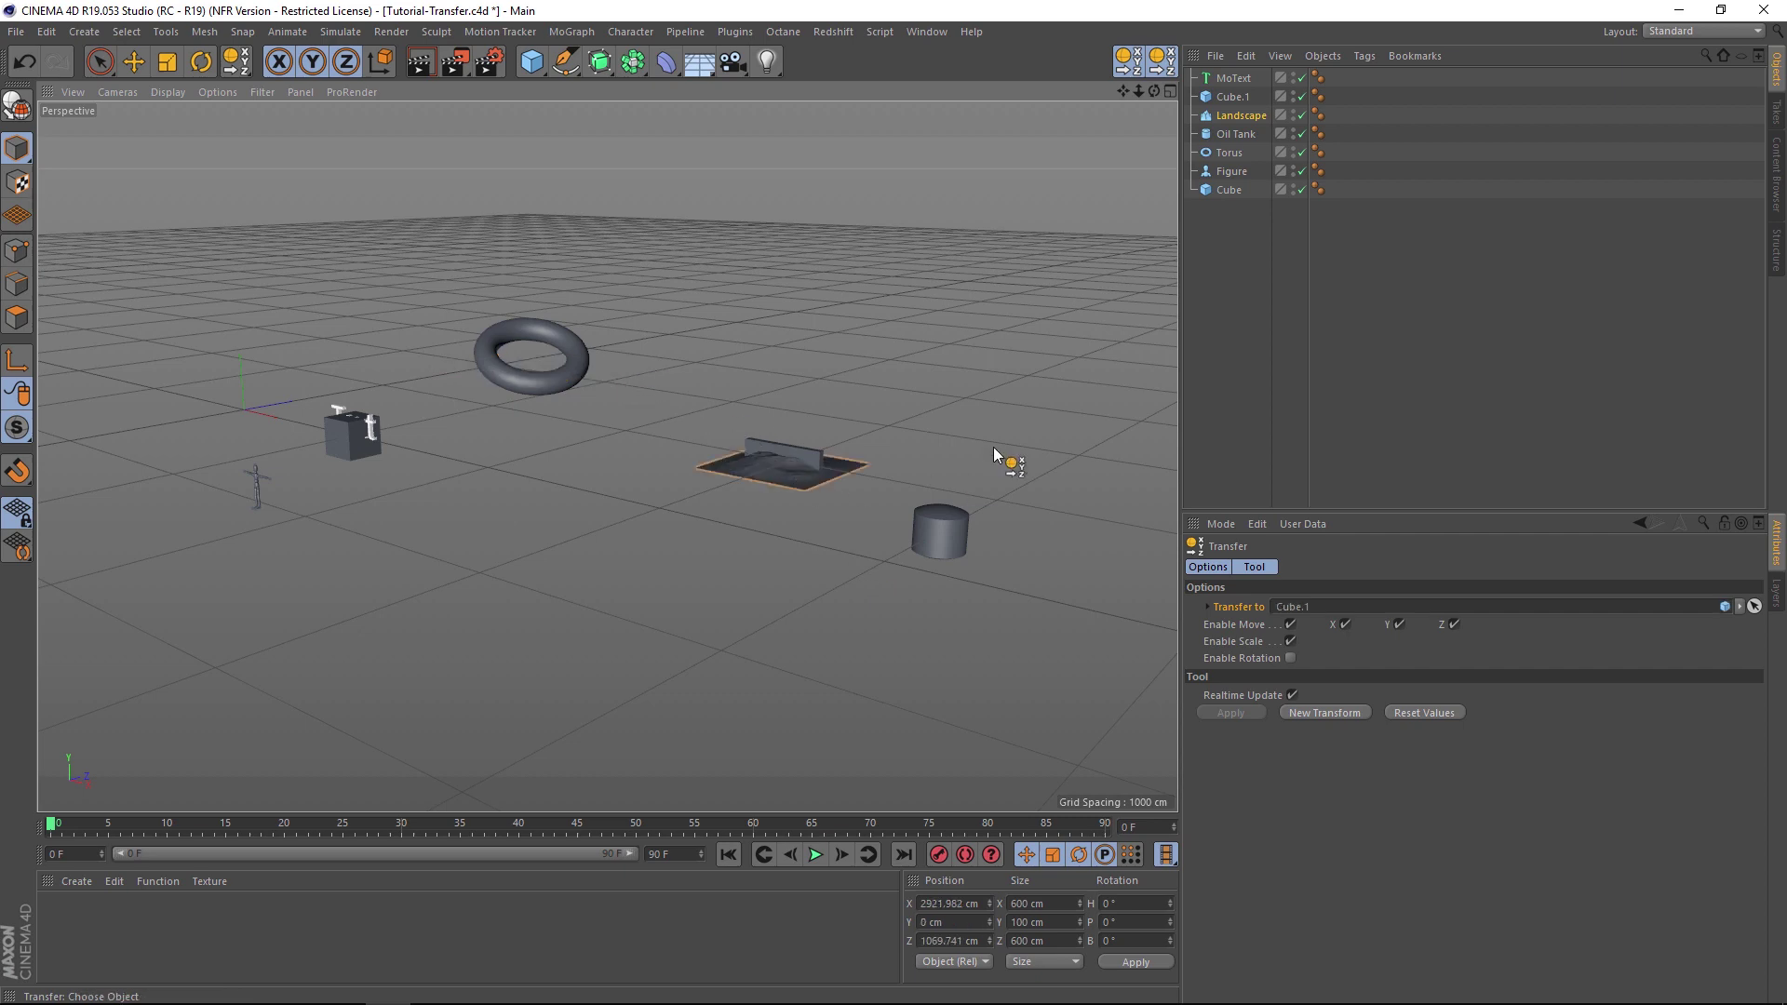
Step: Return to the Move tool and select the Oil Tank
key(v)
click(133, 62)
click(940, 532)
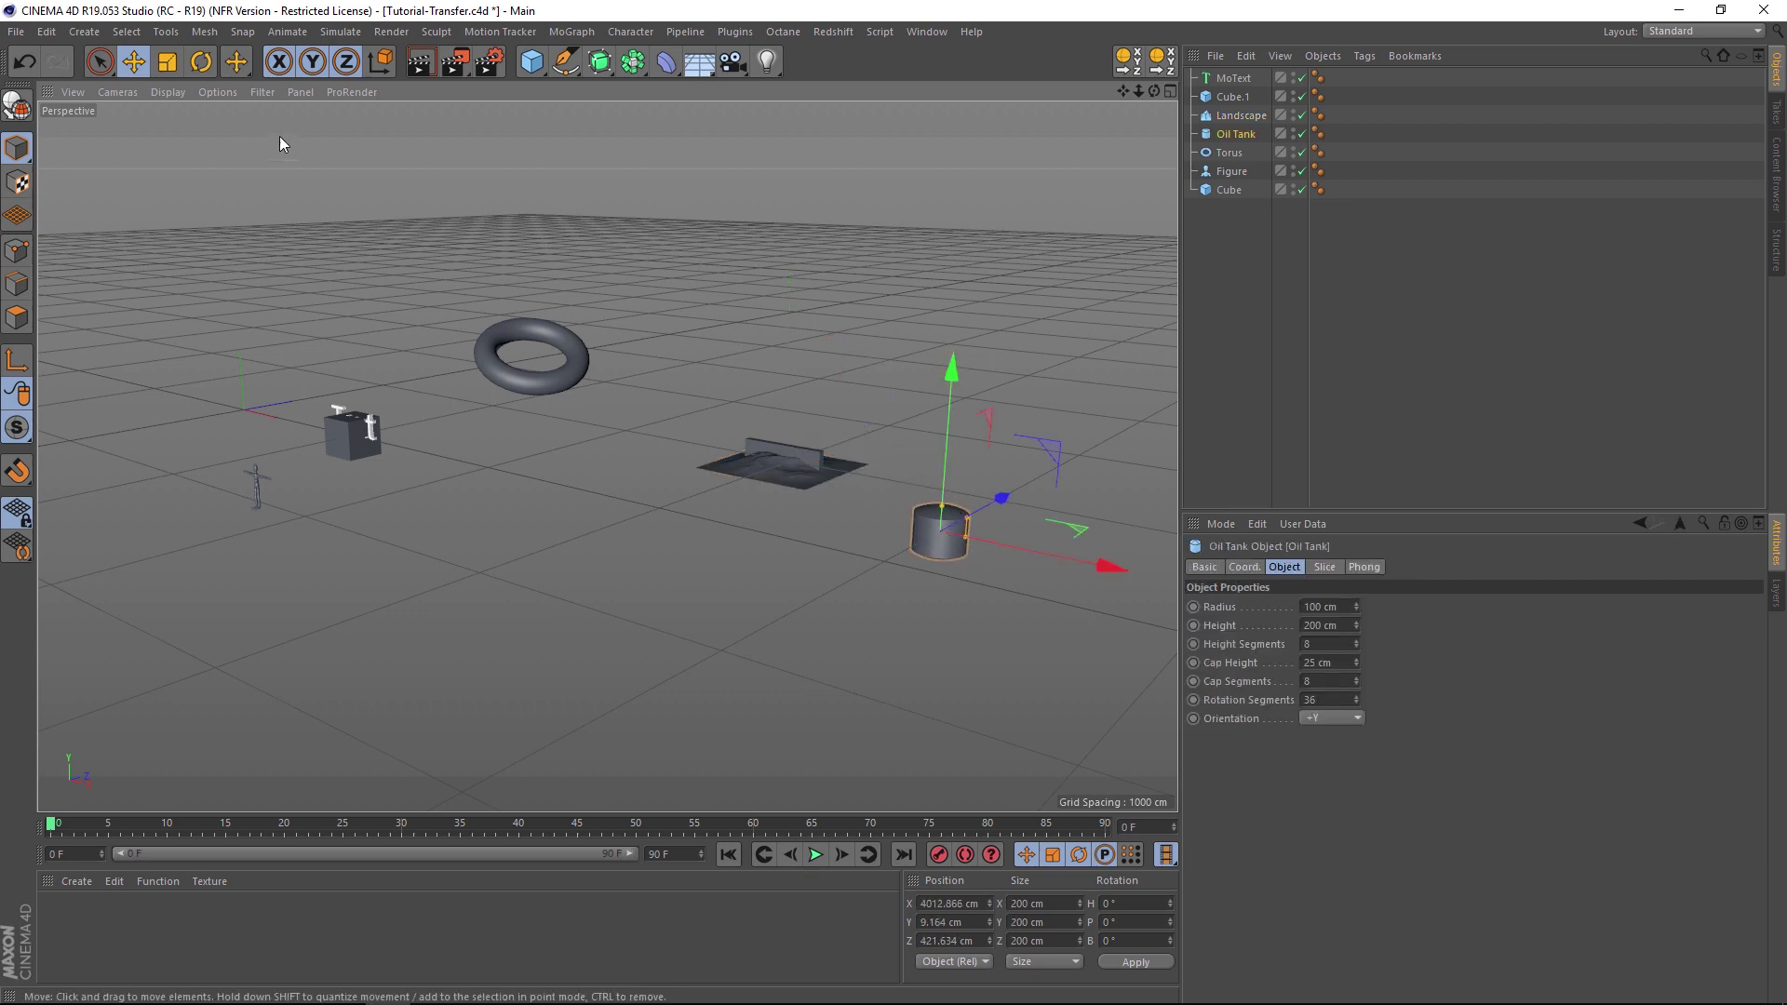
Step: Use Transfer from the Move flyout to place the Oil Tank inside the torus, about X 2320 cm, Z -25 cm
click(246, 62)
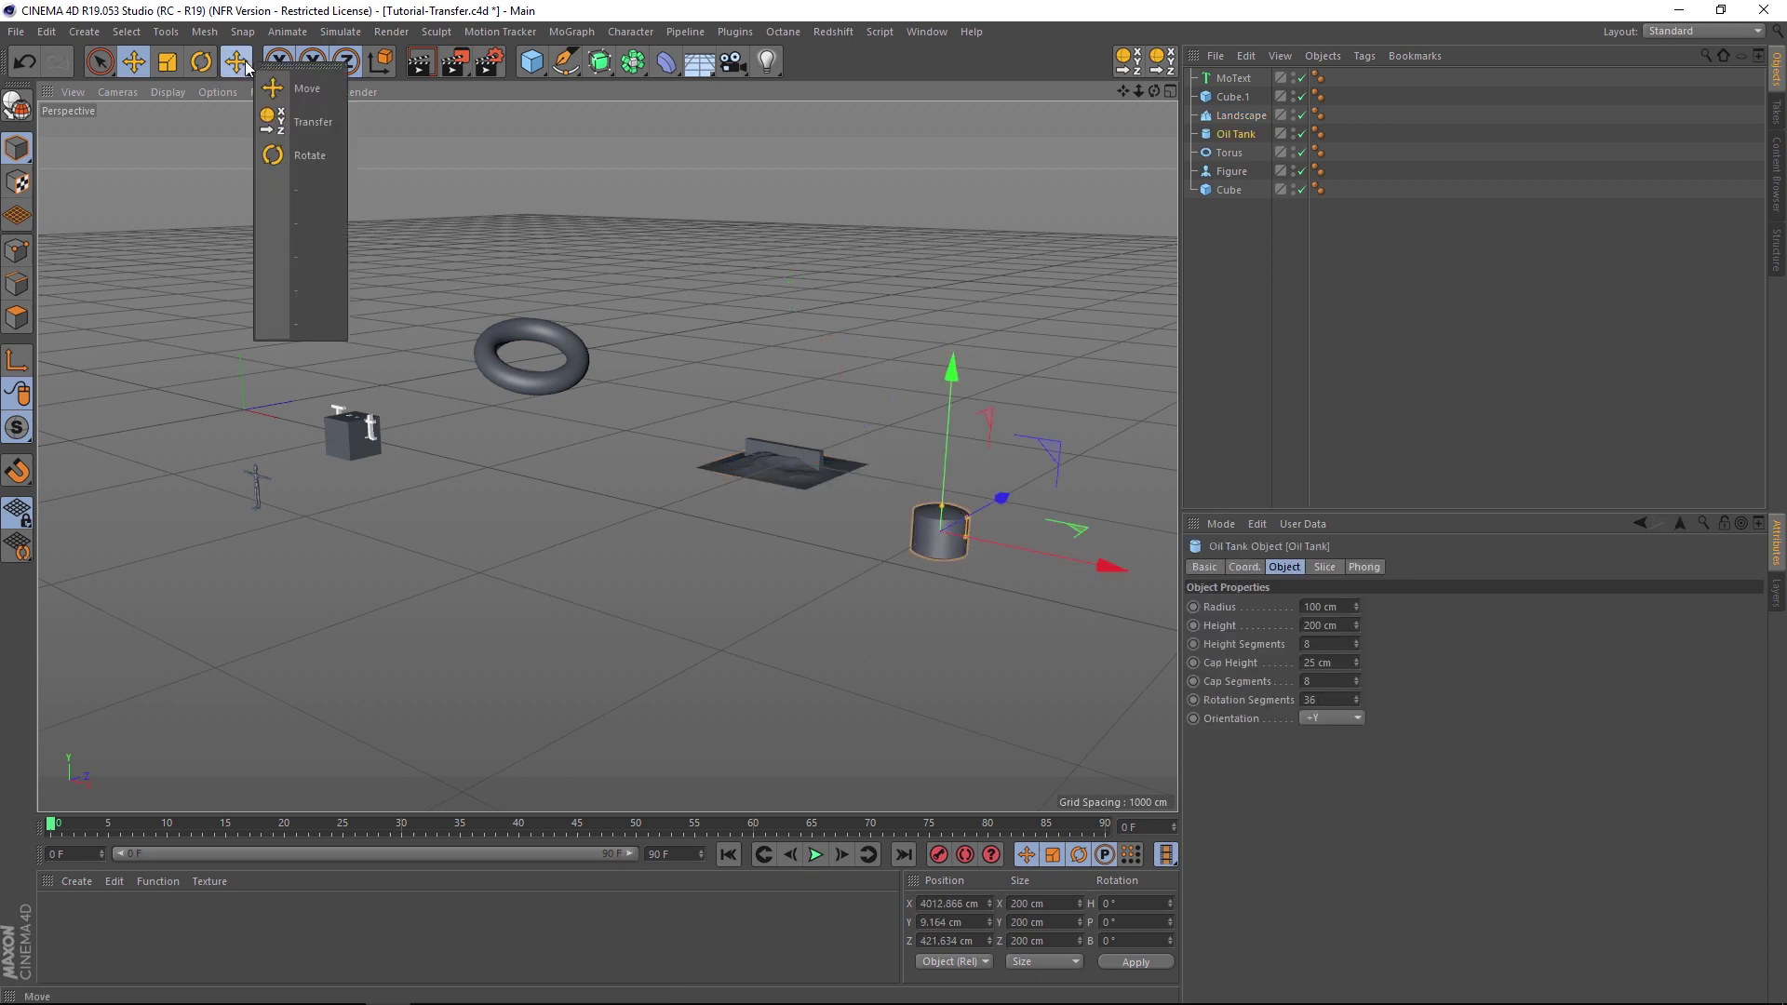
click(292, 130)
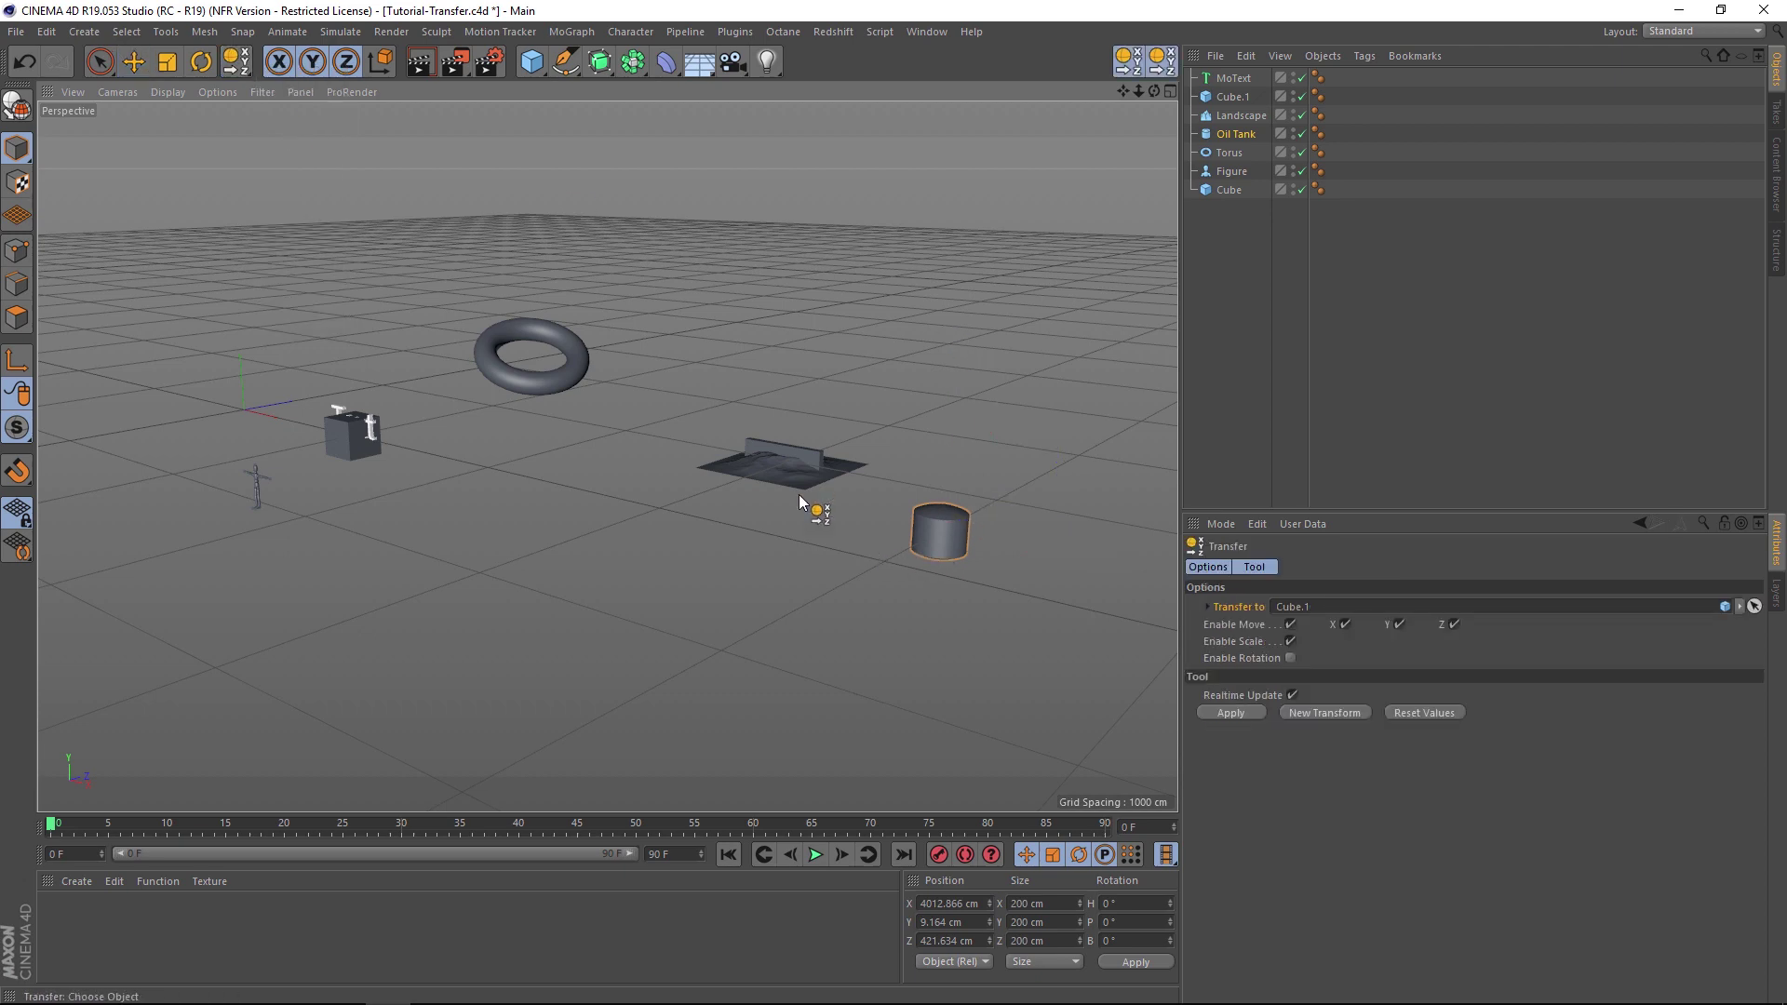
click(783, 464)
click(529, 359)
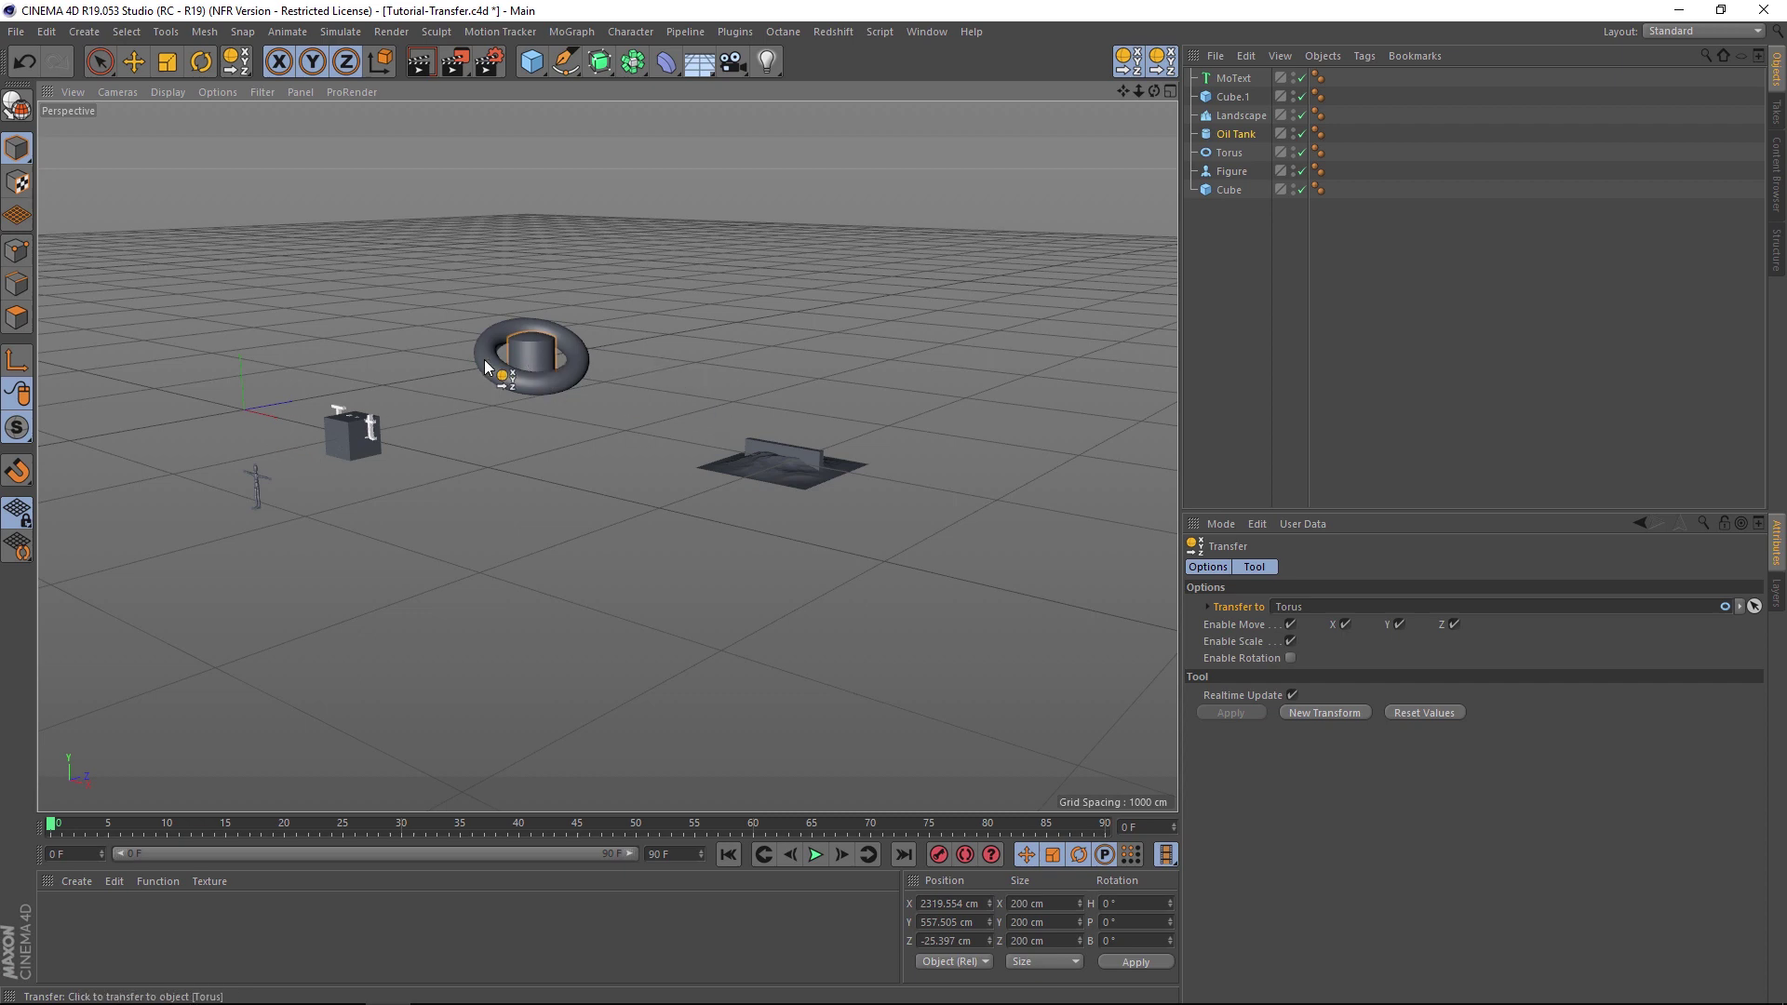
alt+drag(485, 360, 482, 355)
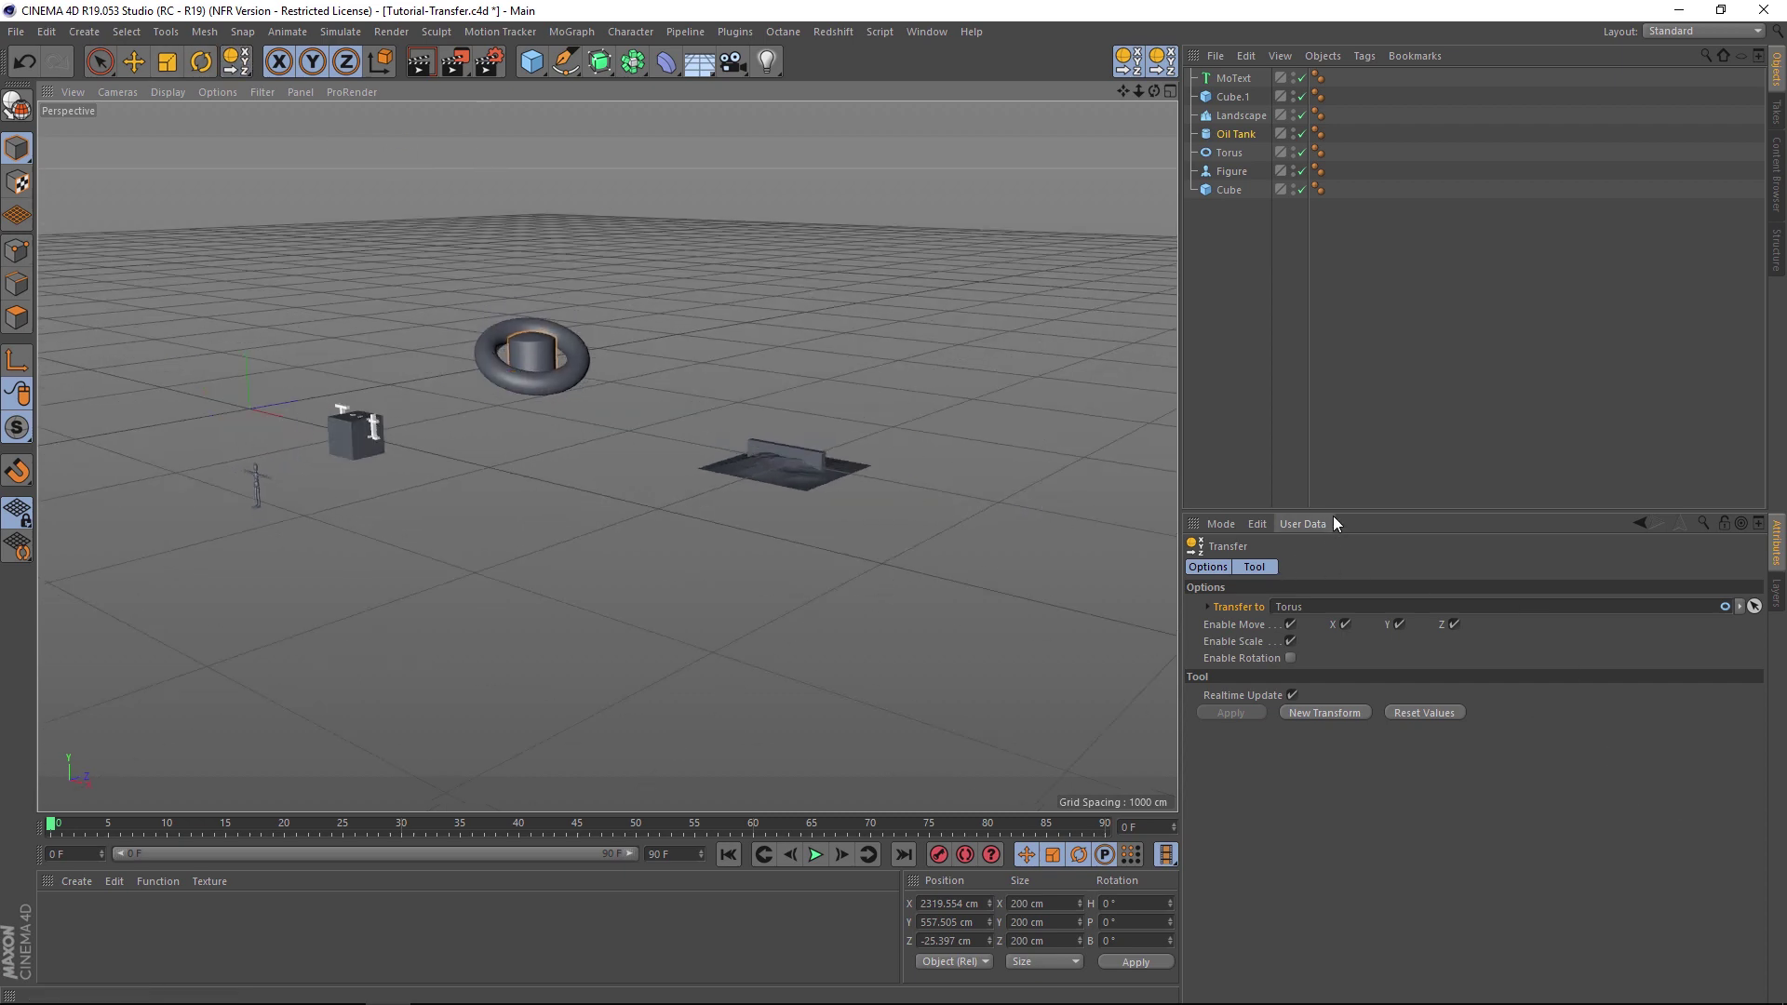
Step: Select the MoText and transfer it onto the torus beside the Oil Tank, at about X 2320 cm
drag(1333, 512, 1333, 418)
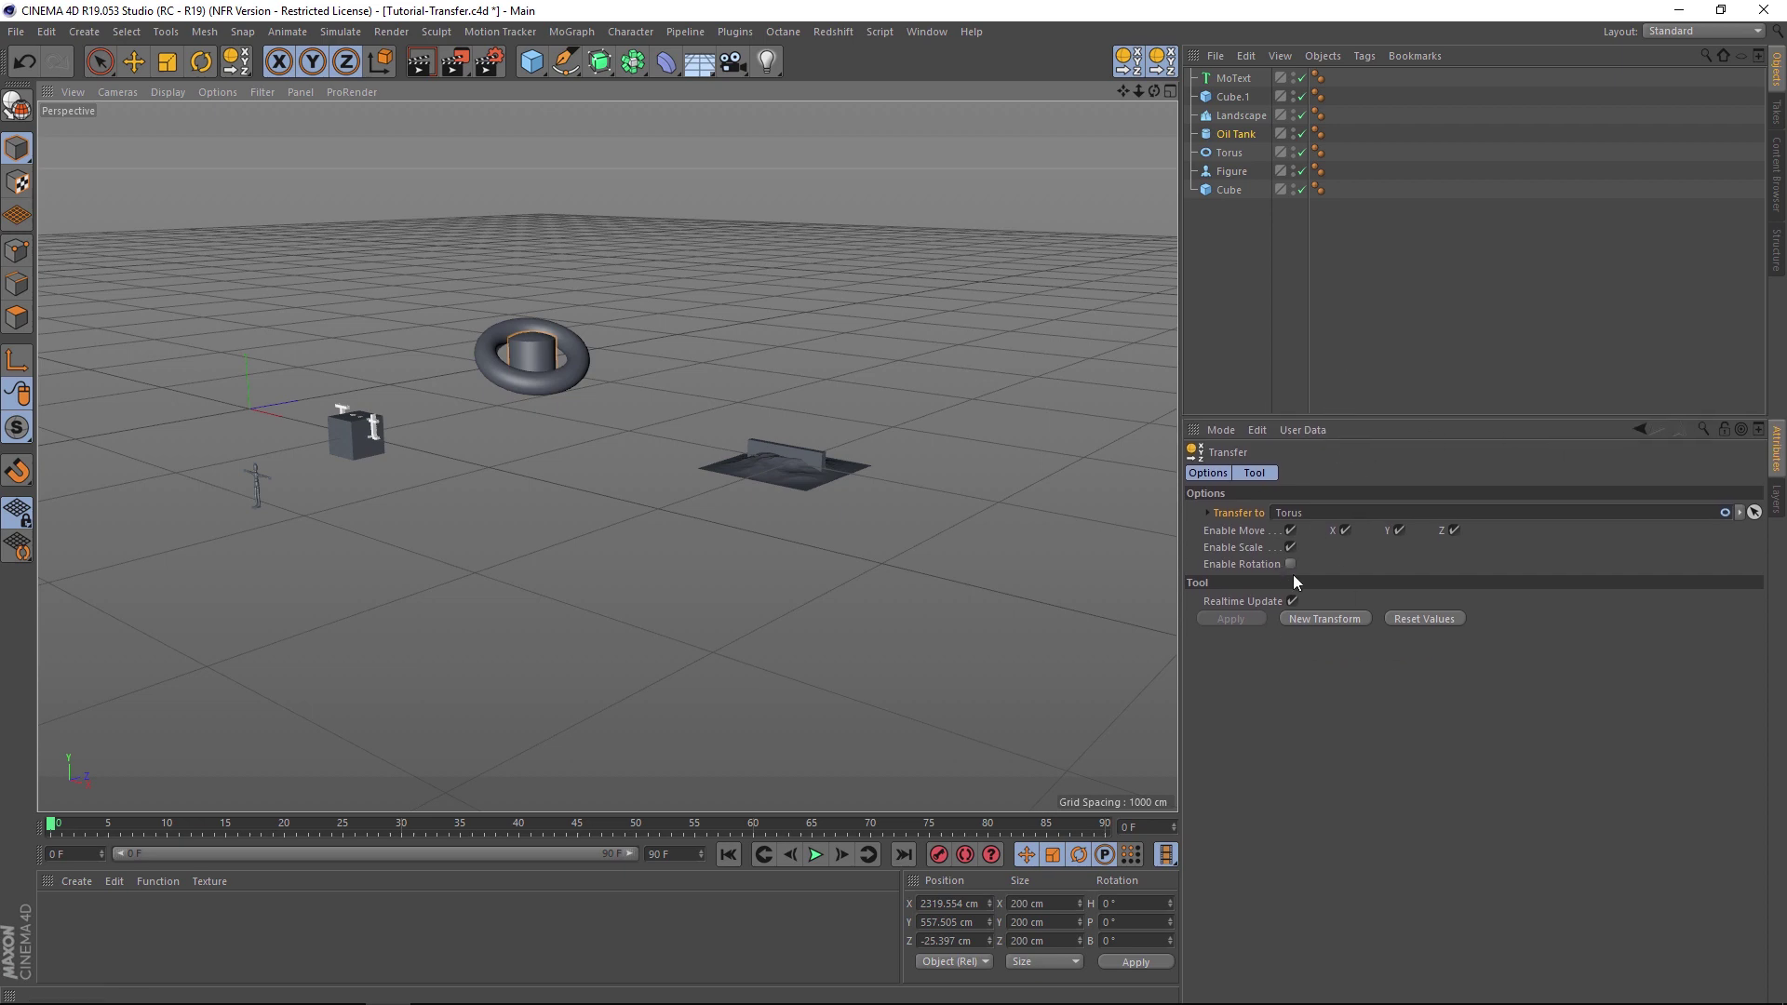
key(e)
click(377, 440)
click(374, 421)
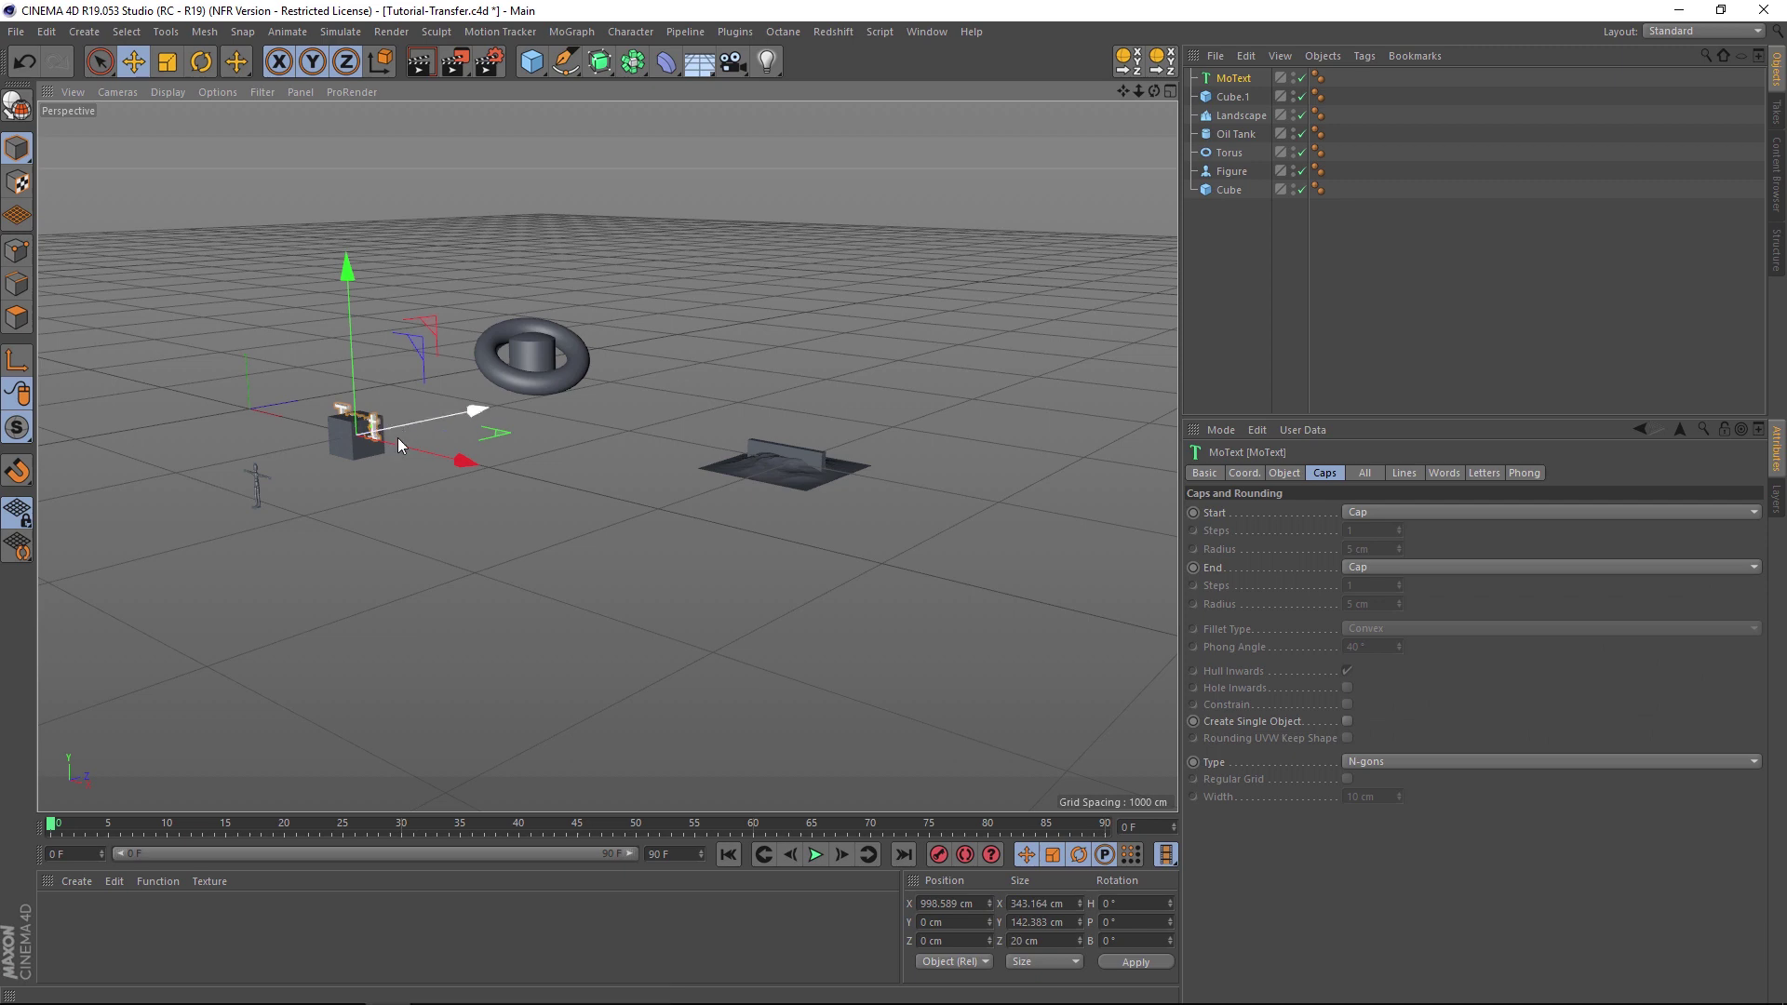
click(1128, 61)
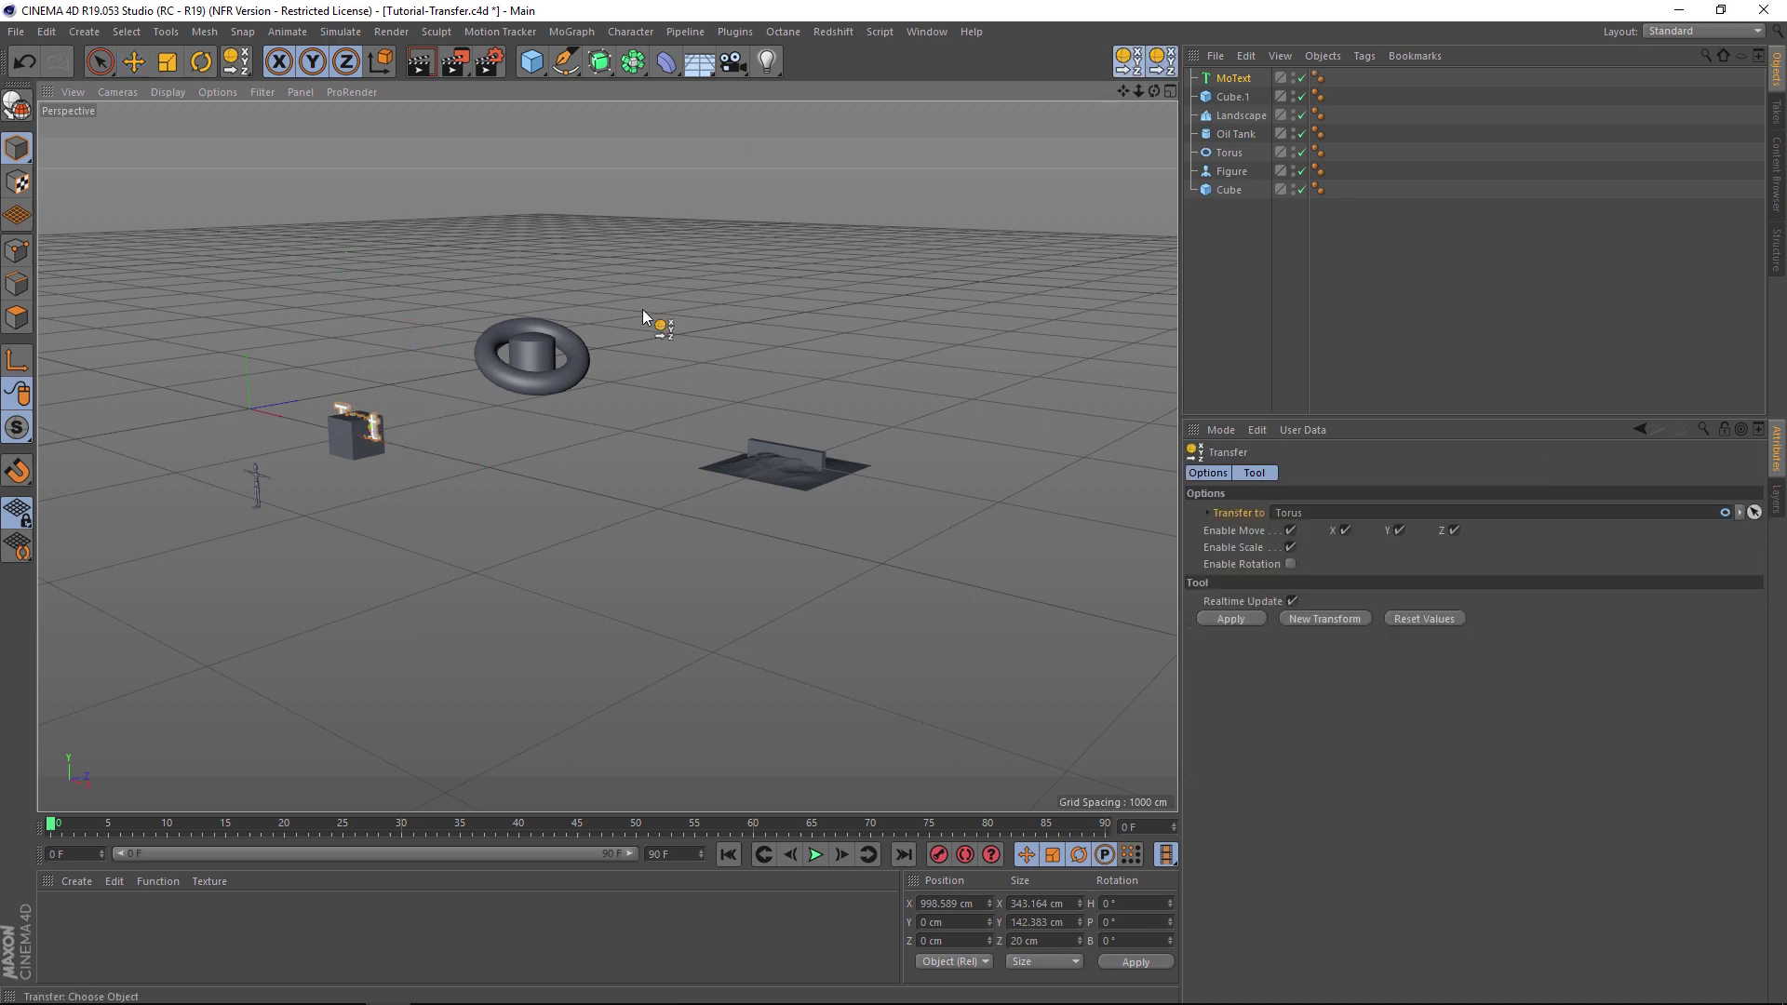
click(489, 356)
mouse_move(527, 358)
alt+mouse_down()
mouse_move(451, 359)
mouse_move(539, 335)
alt+mouse_up()
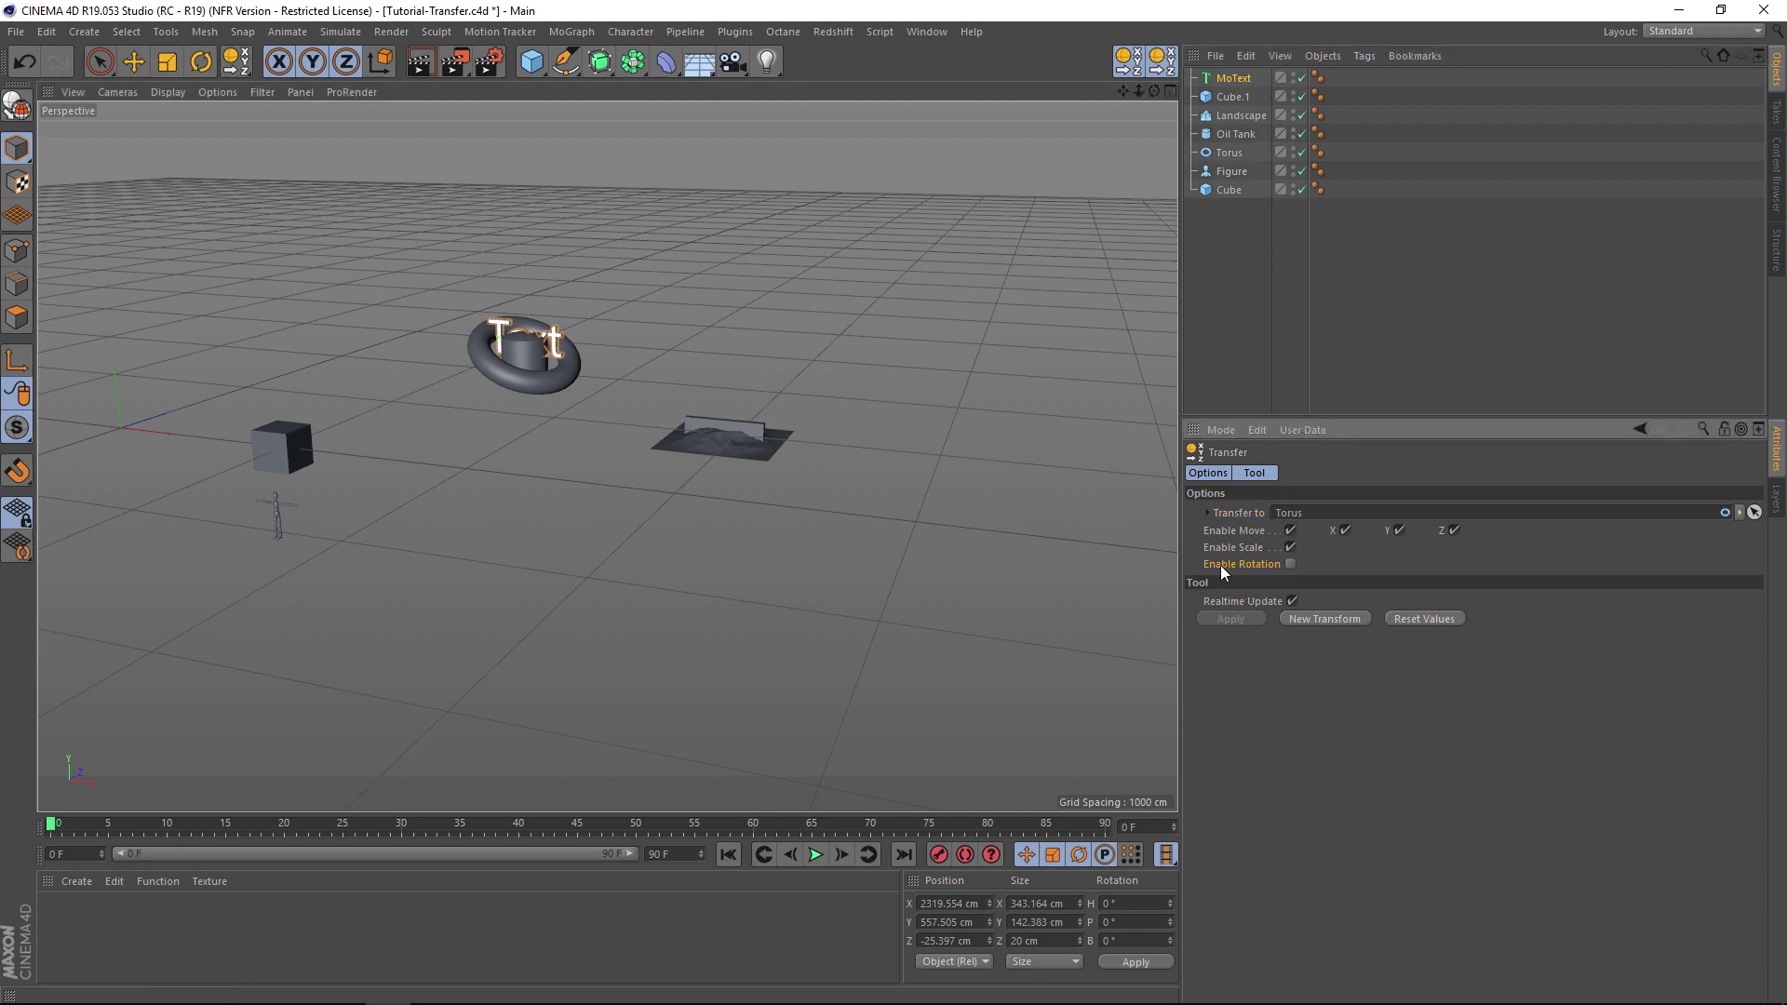
scroll(476, 326, up, 7)
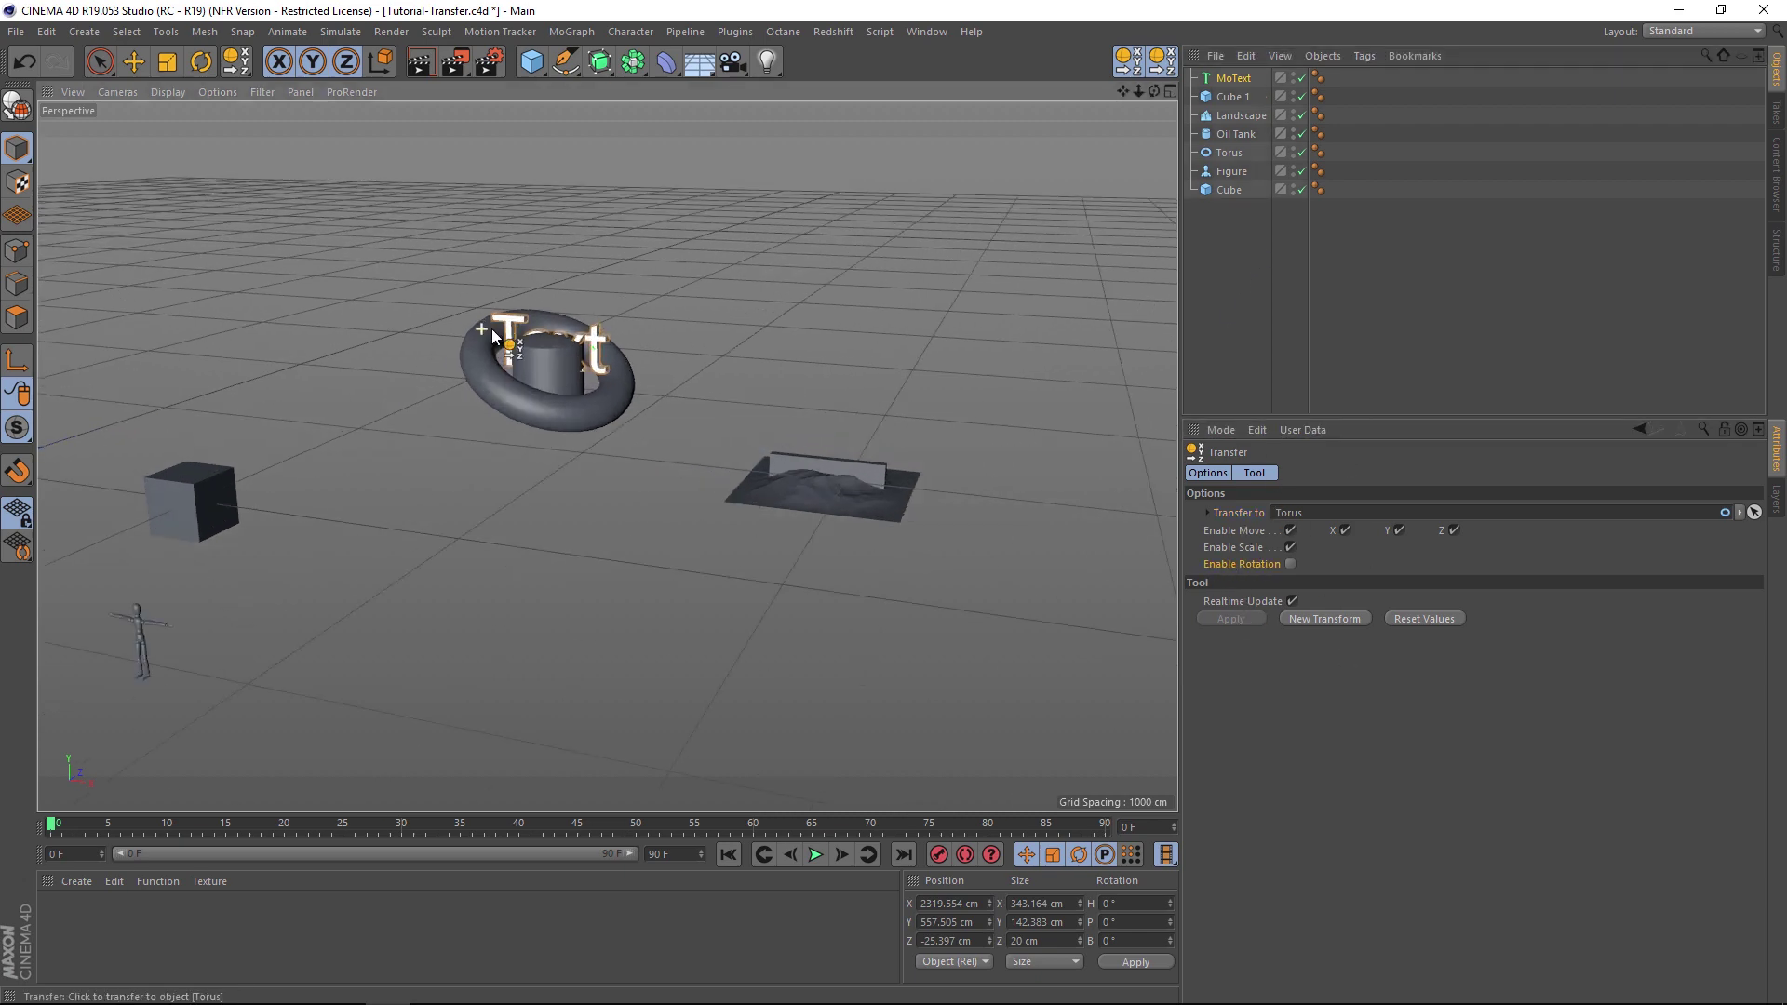
alt+drag(525, 378, 585, 431)
click(1289, 562)
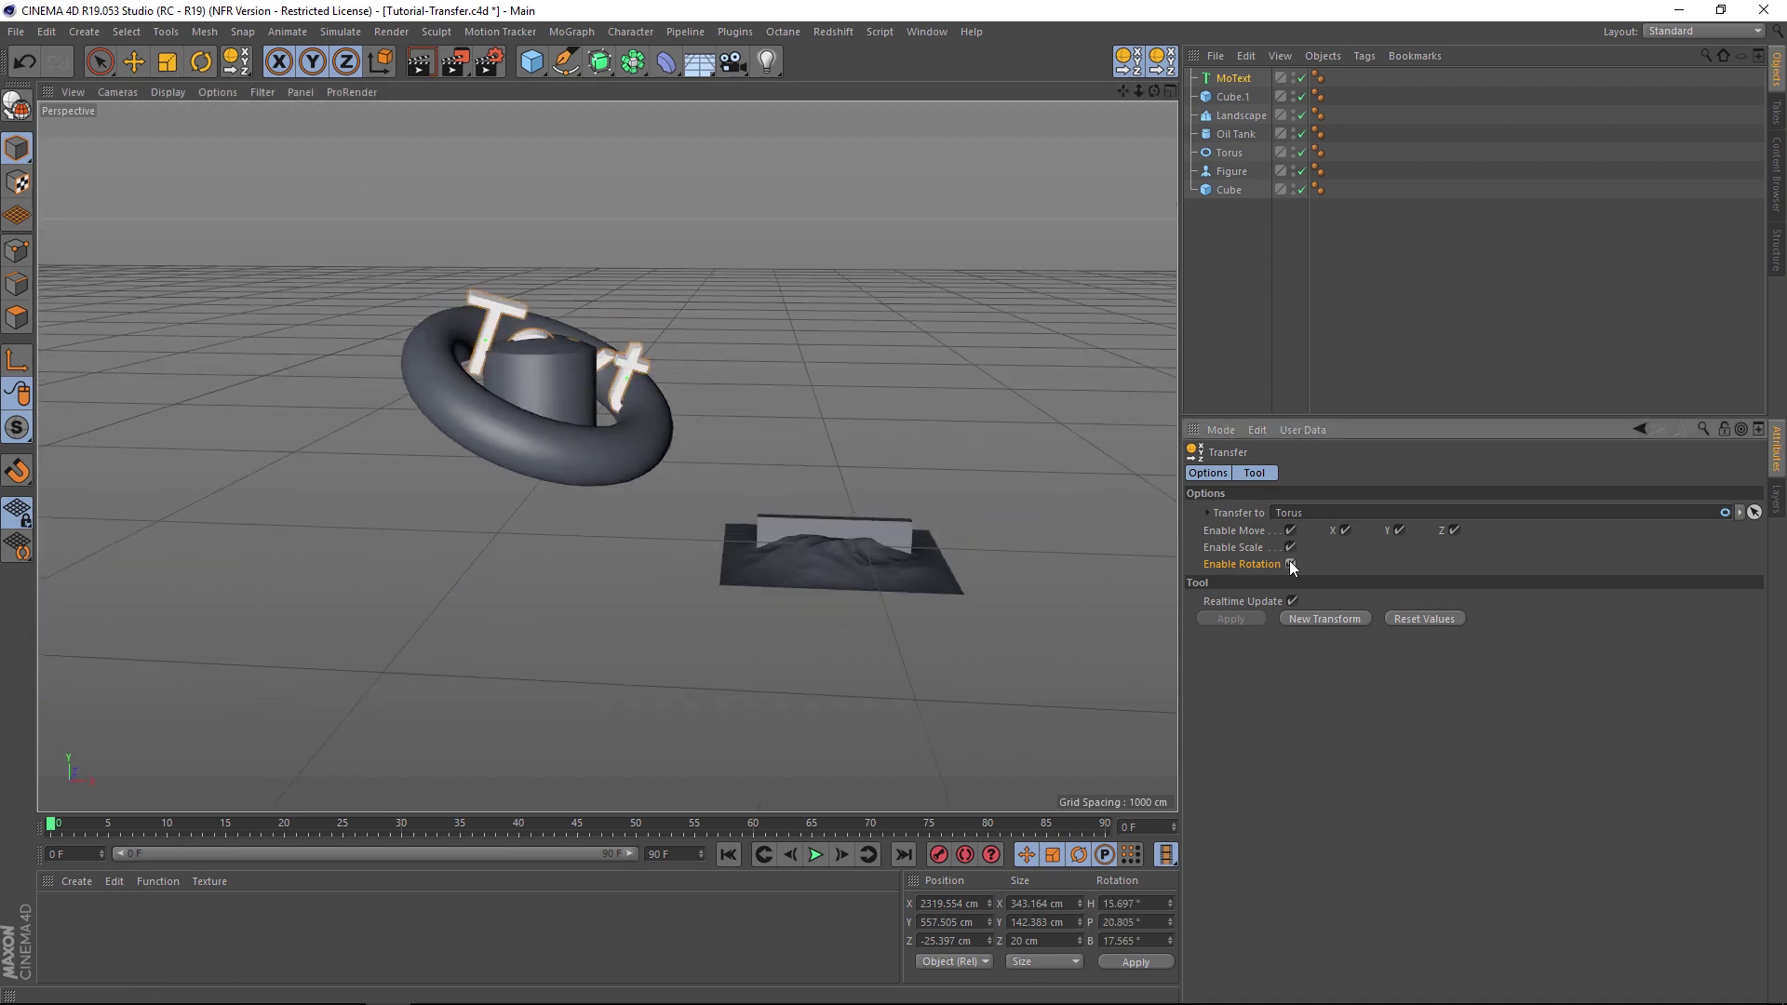
alt+drag(548, 363, 686, 396)
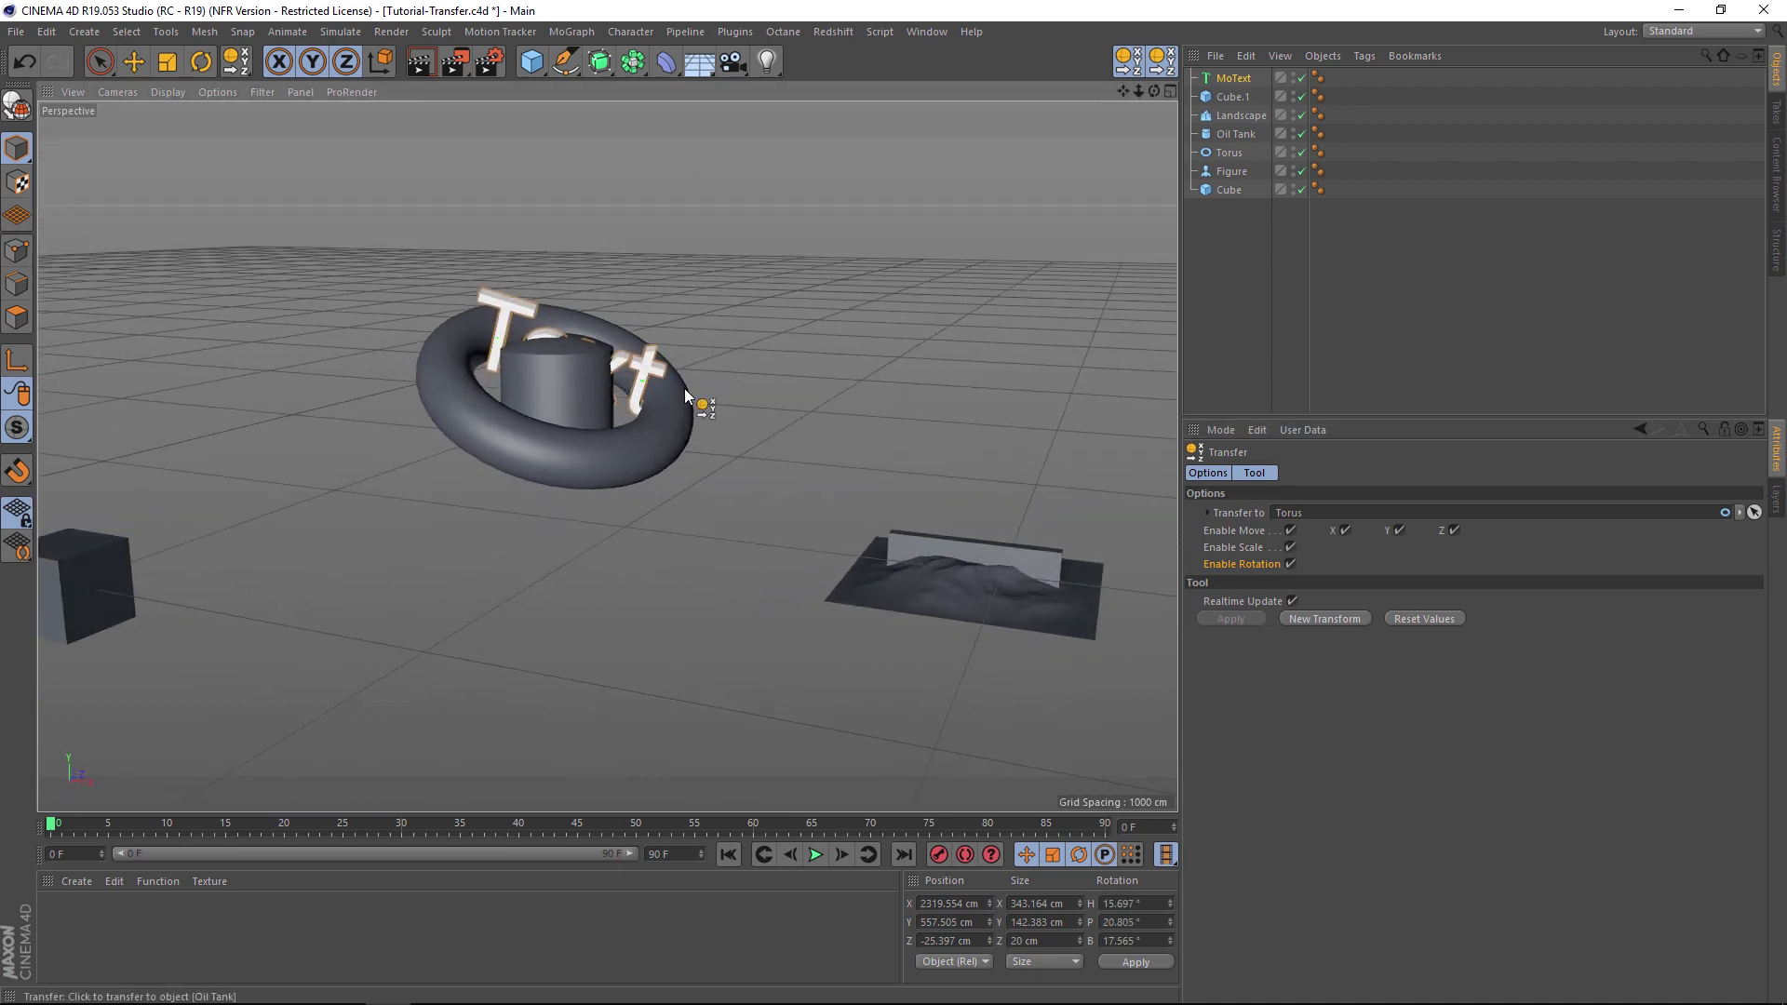
click(1290, 564)
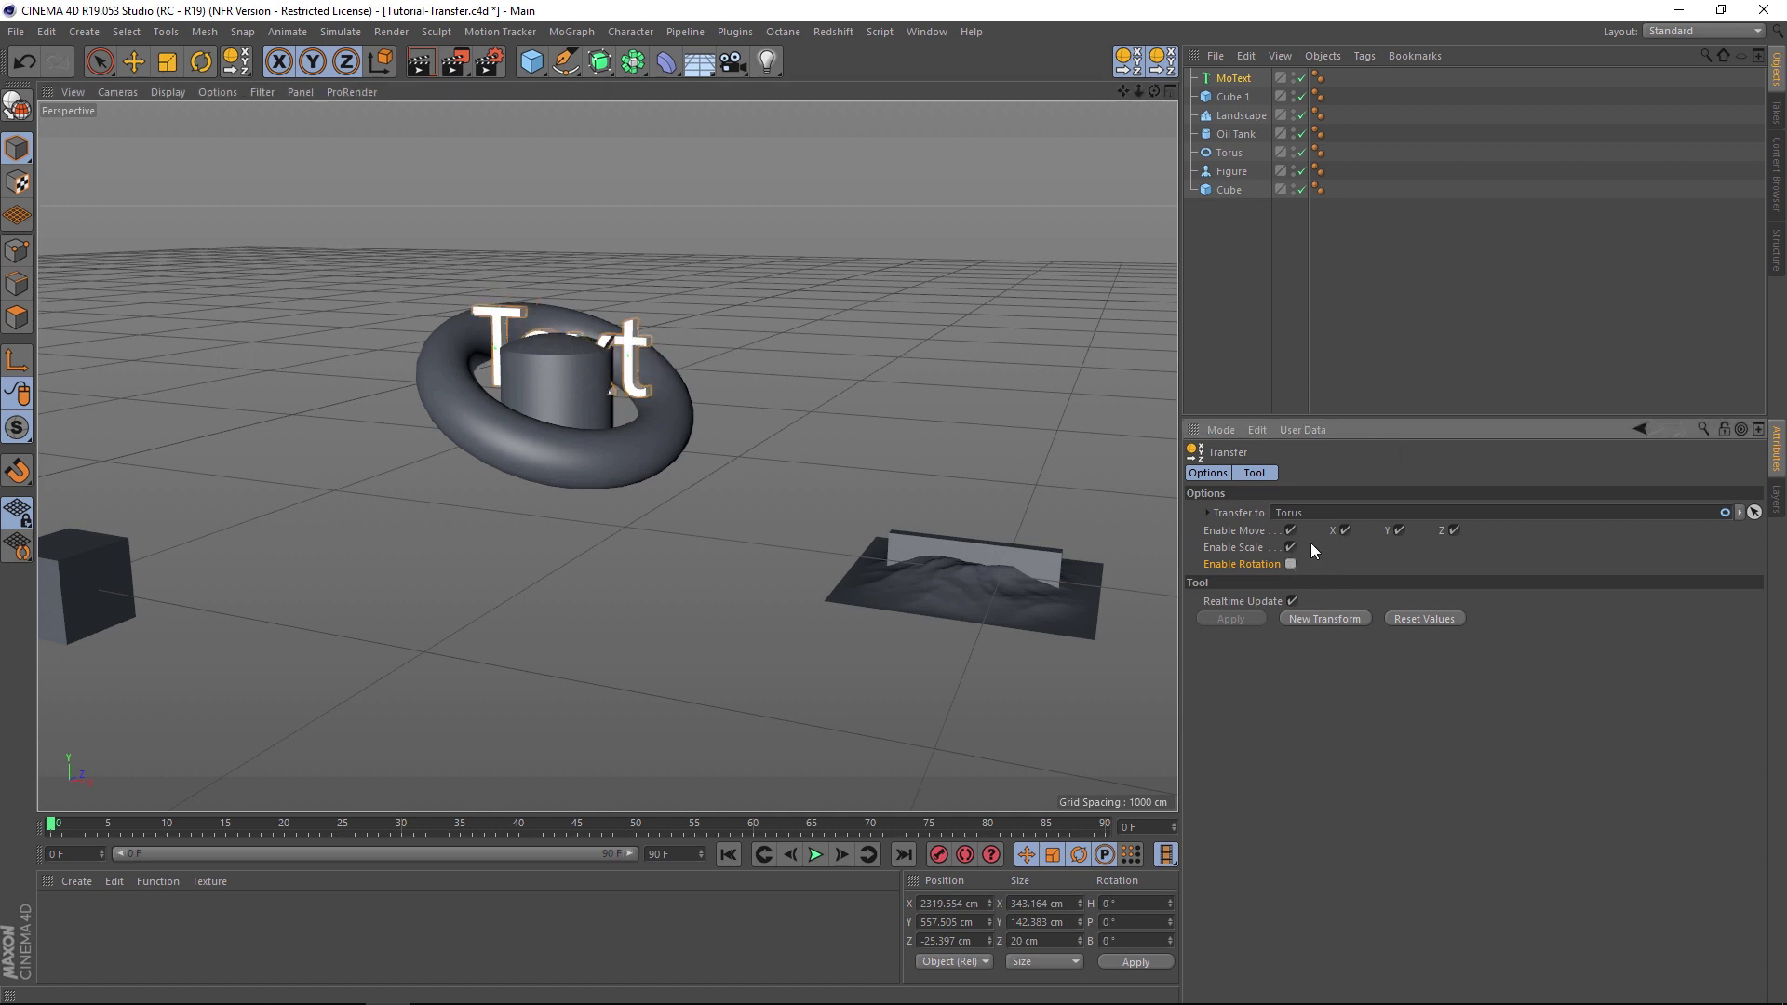
Step: Transfer the MoText and Oil Tank onto the Landscape at about X 2922 cm, Z 1070 cm
click(1398, 531)
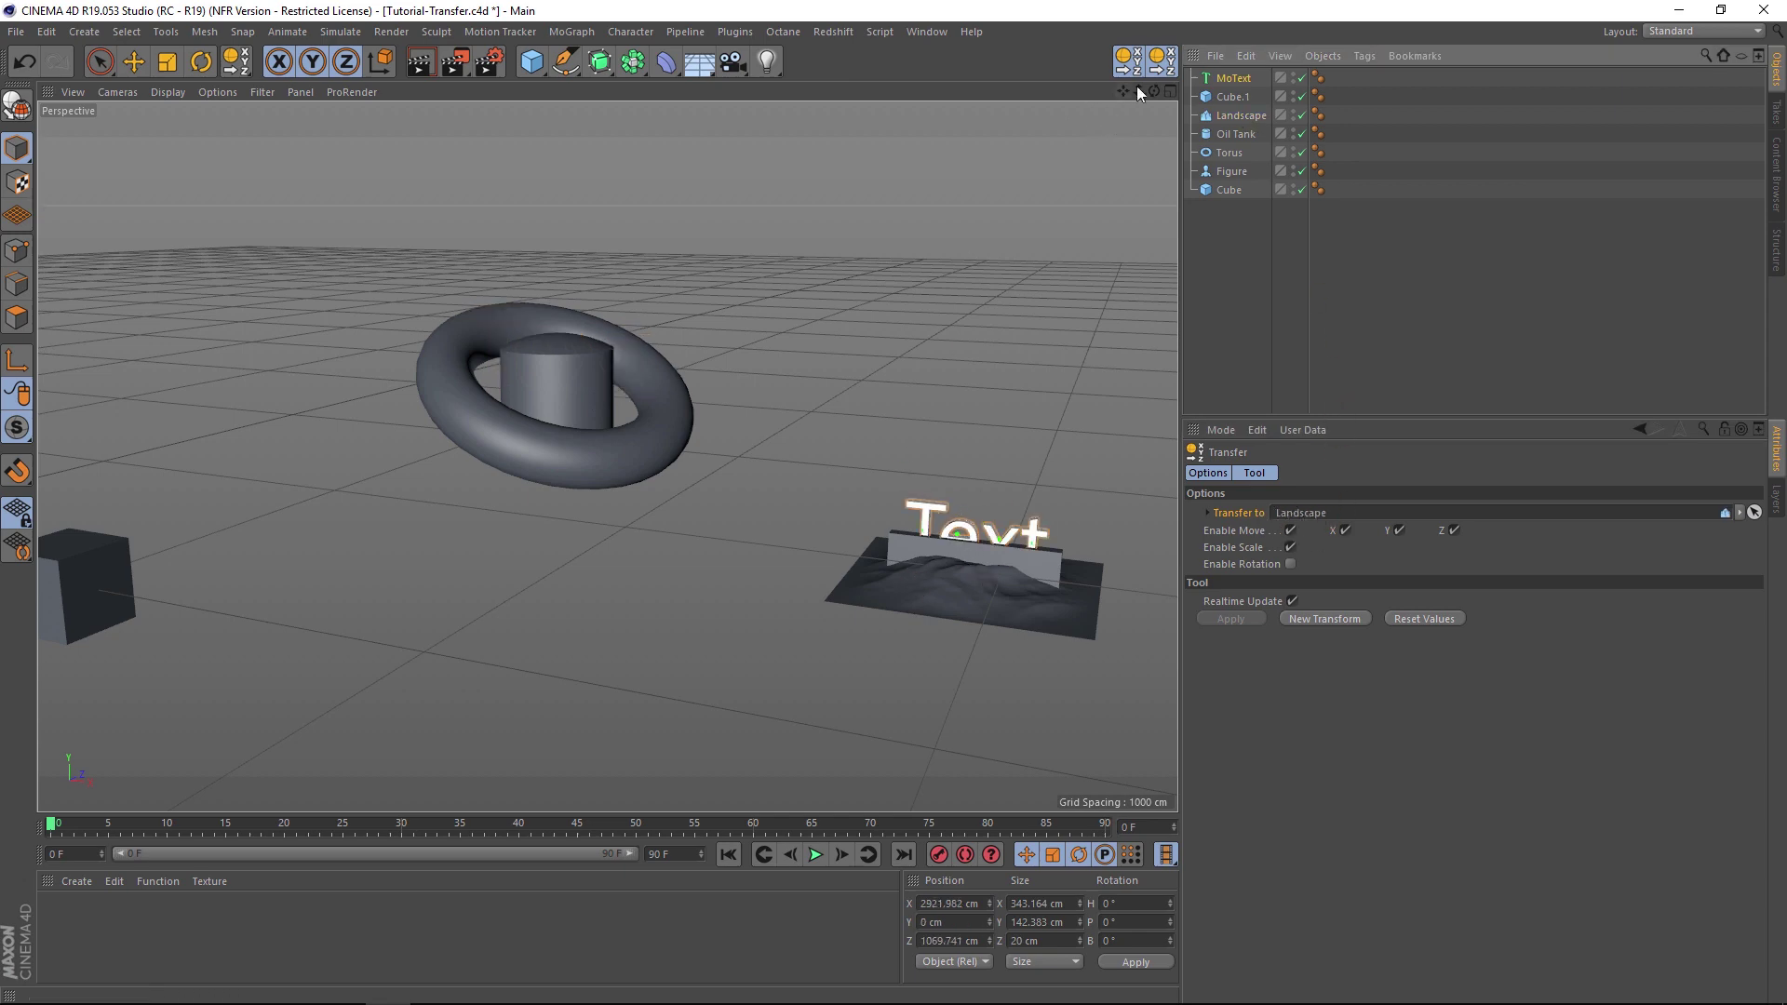
drag(1138, 91, 1027, 94)
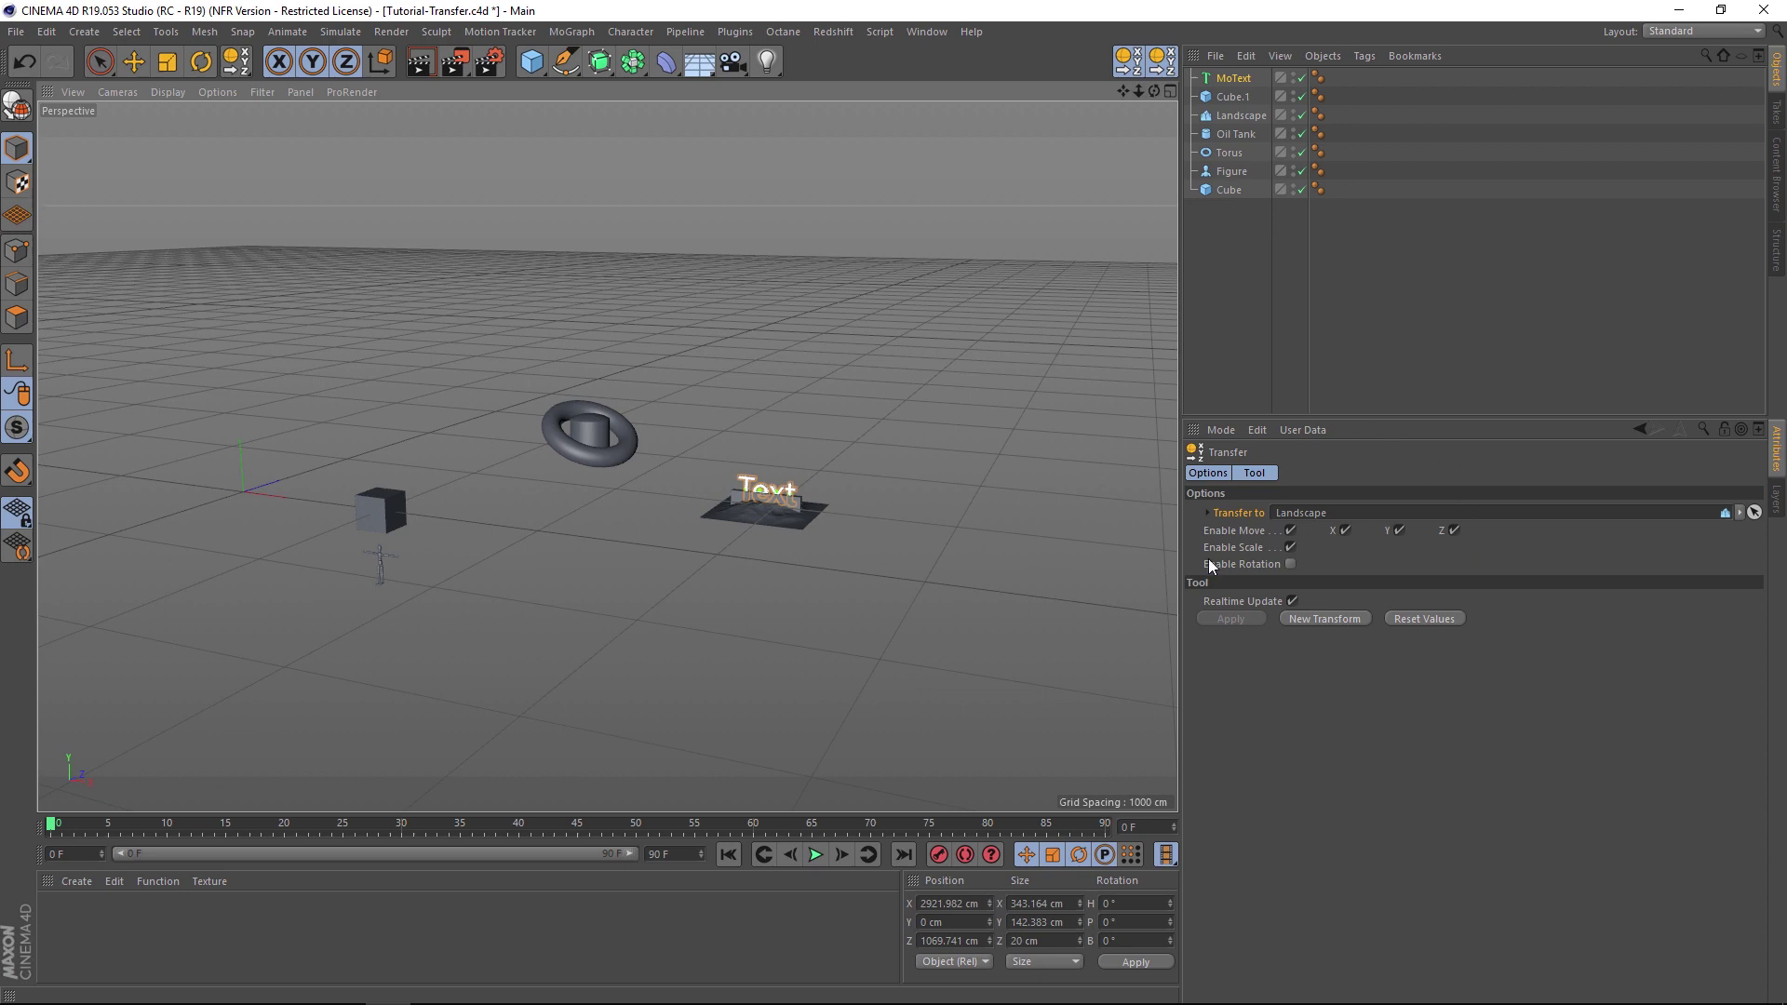
alt+drag(491, 505, 527, 500)
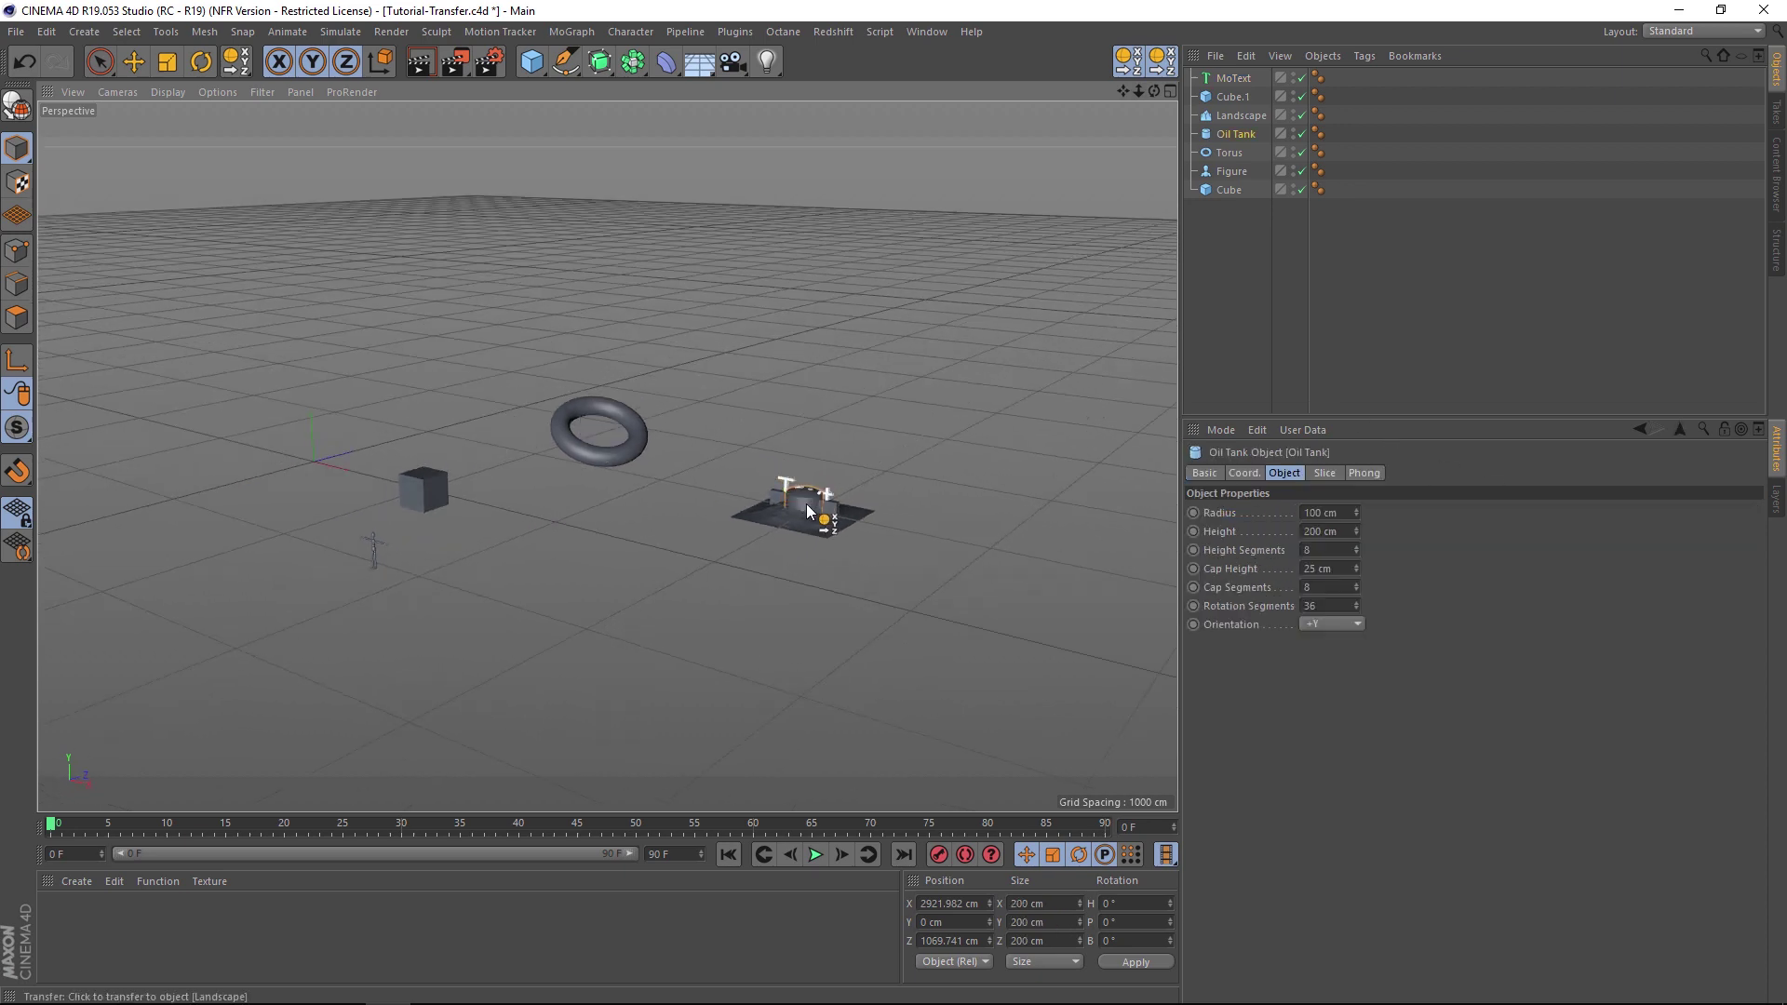
Step: Transfer the Oil Tank back inside the torus at about X 2320 cm, Z -25 cm, then deselect it
click(638, 452)
click(424, 489)
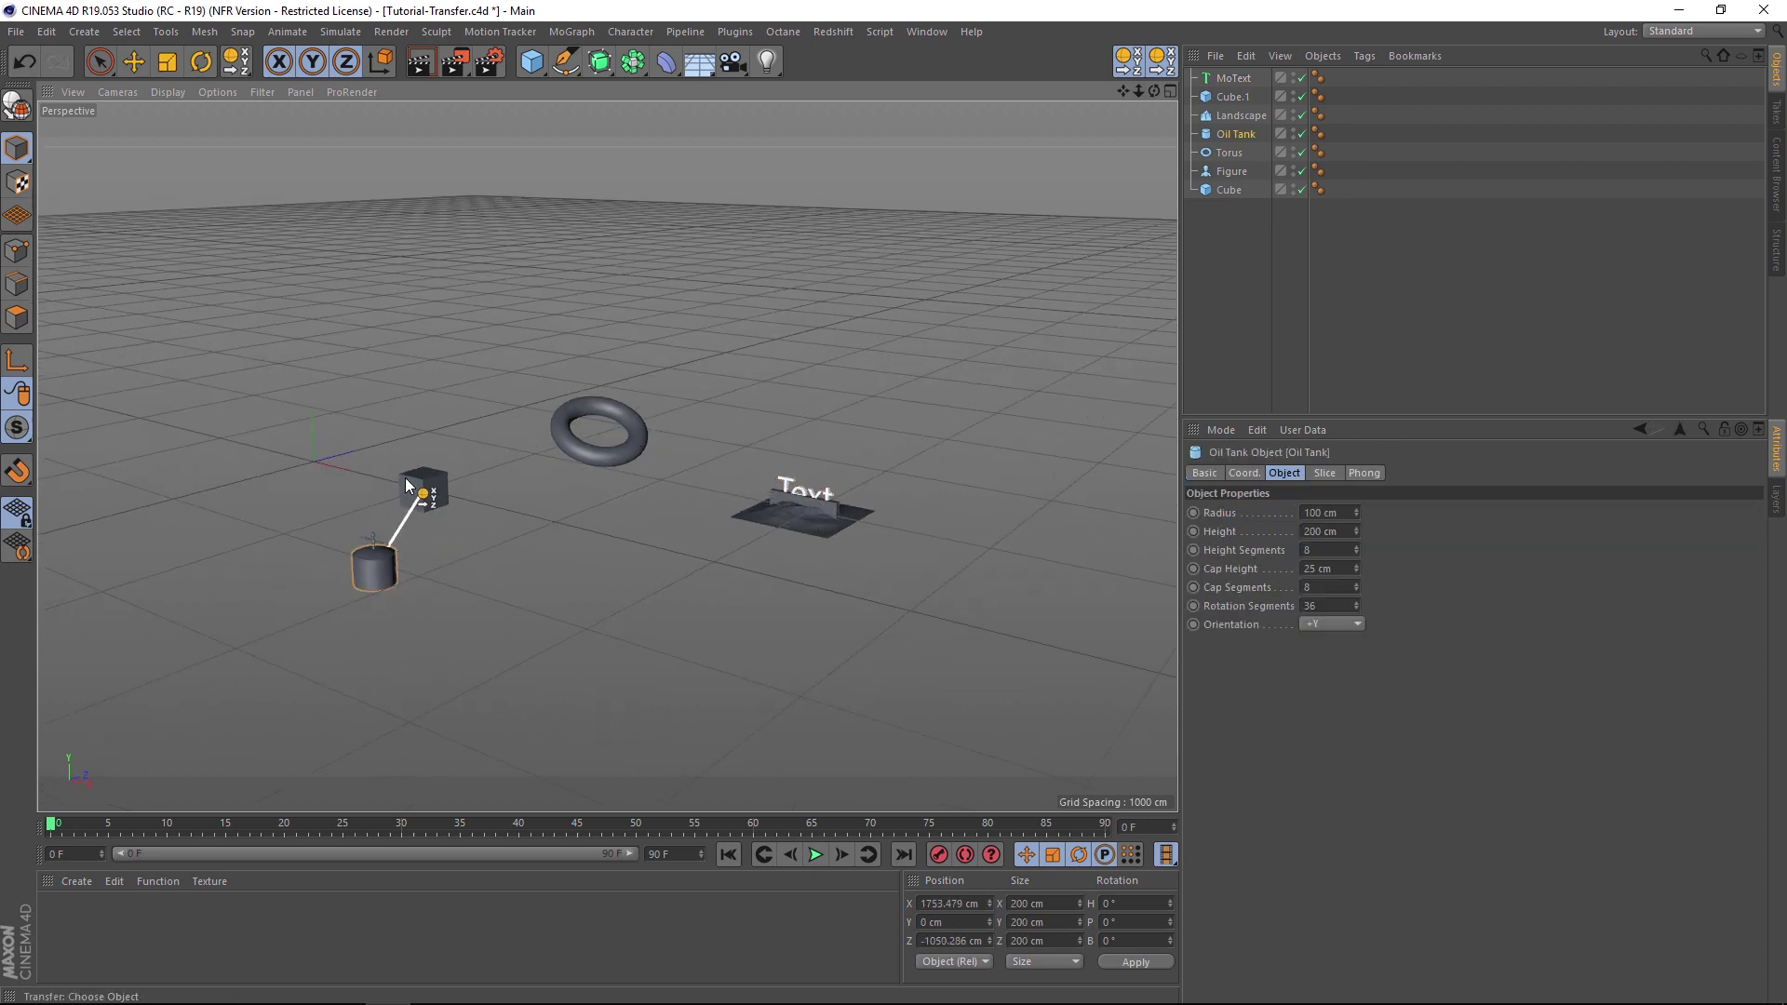
click(599, 437)
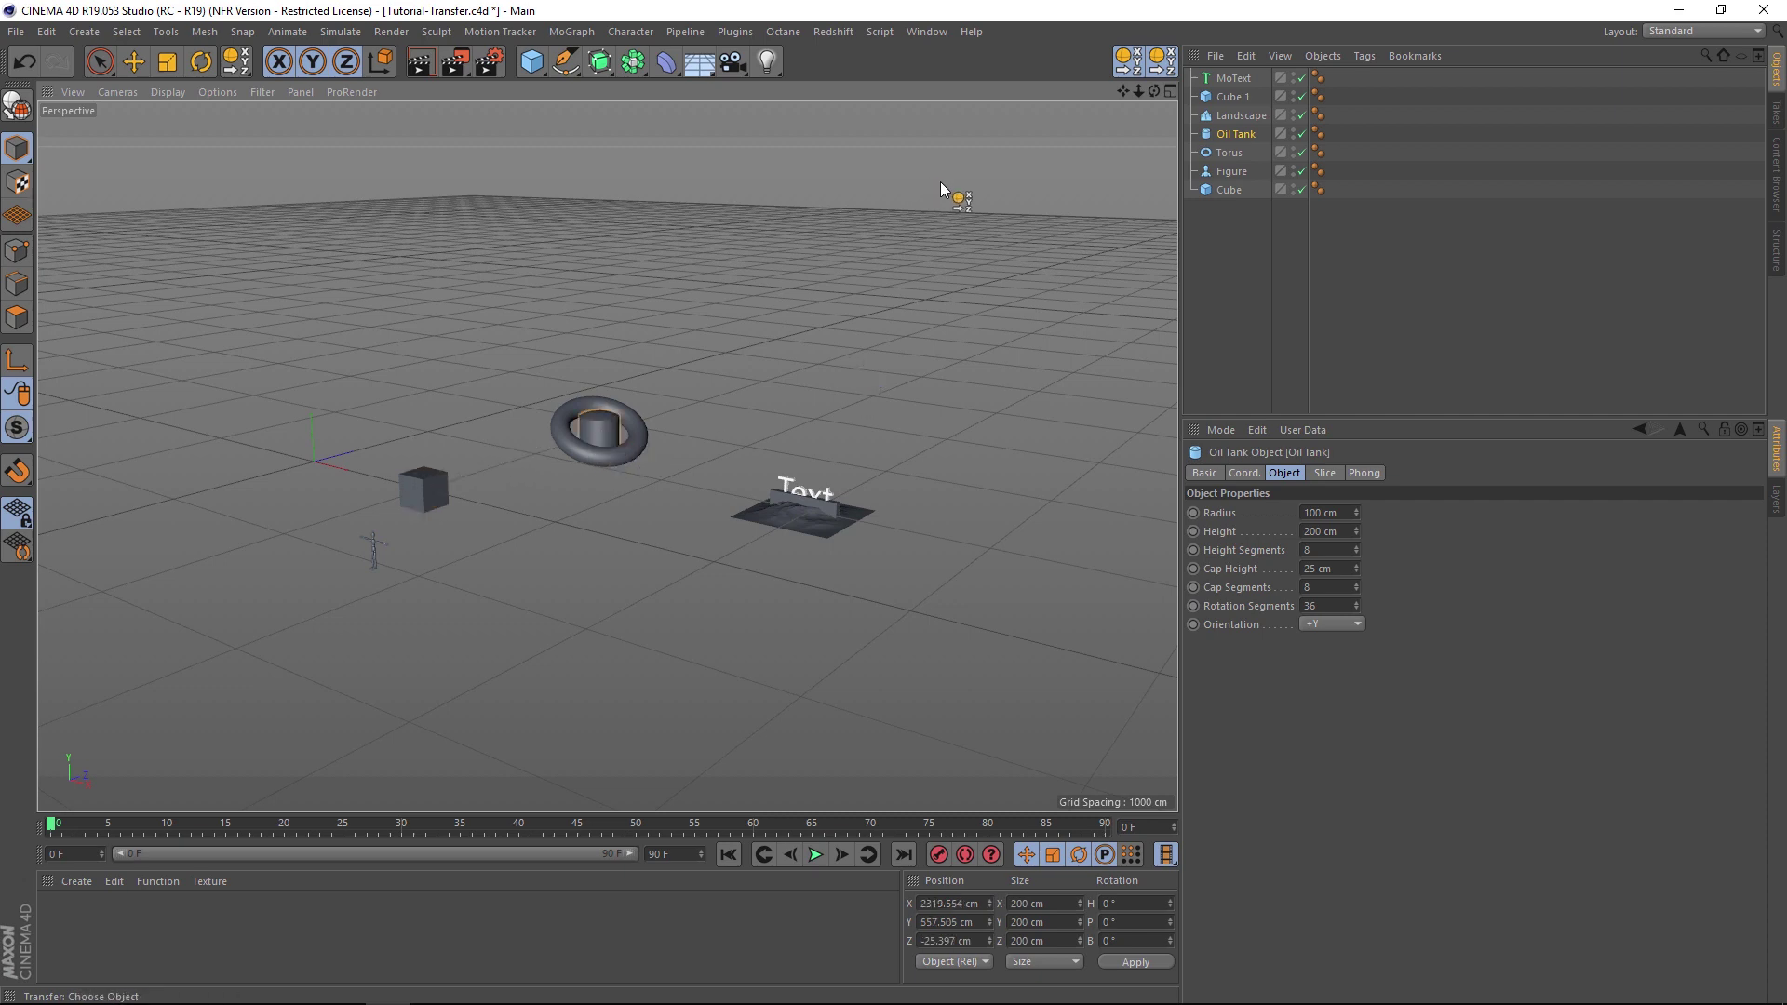
key(f)
click(1250, 346)
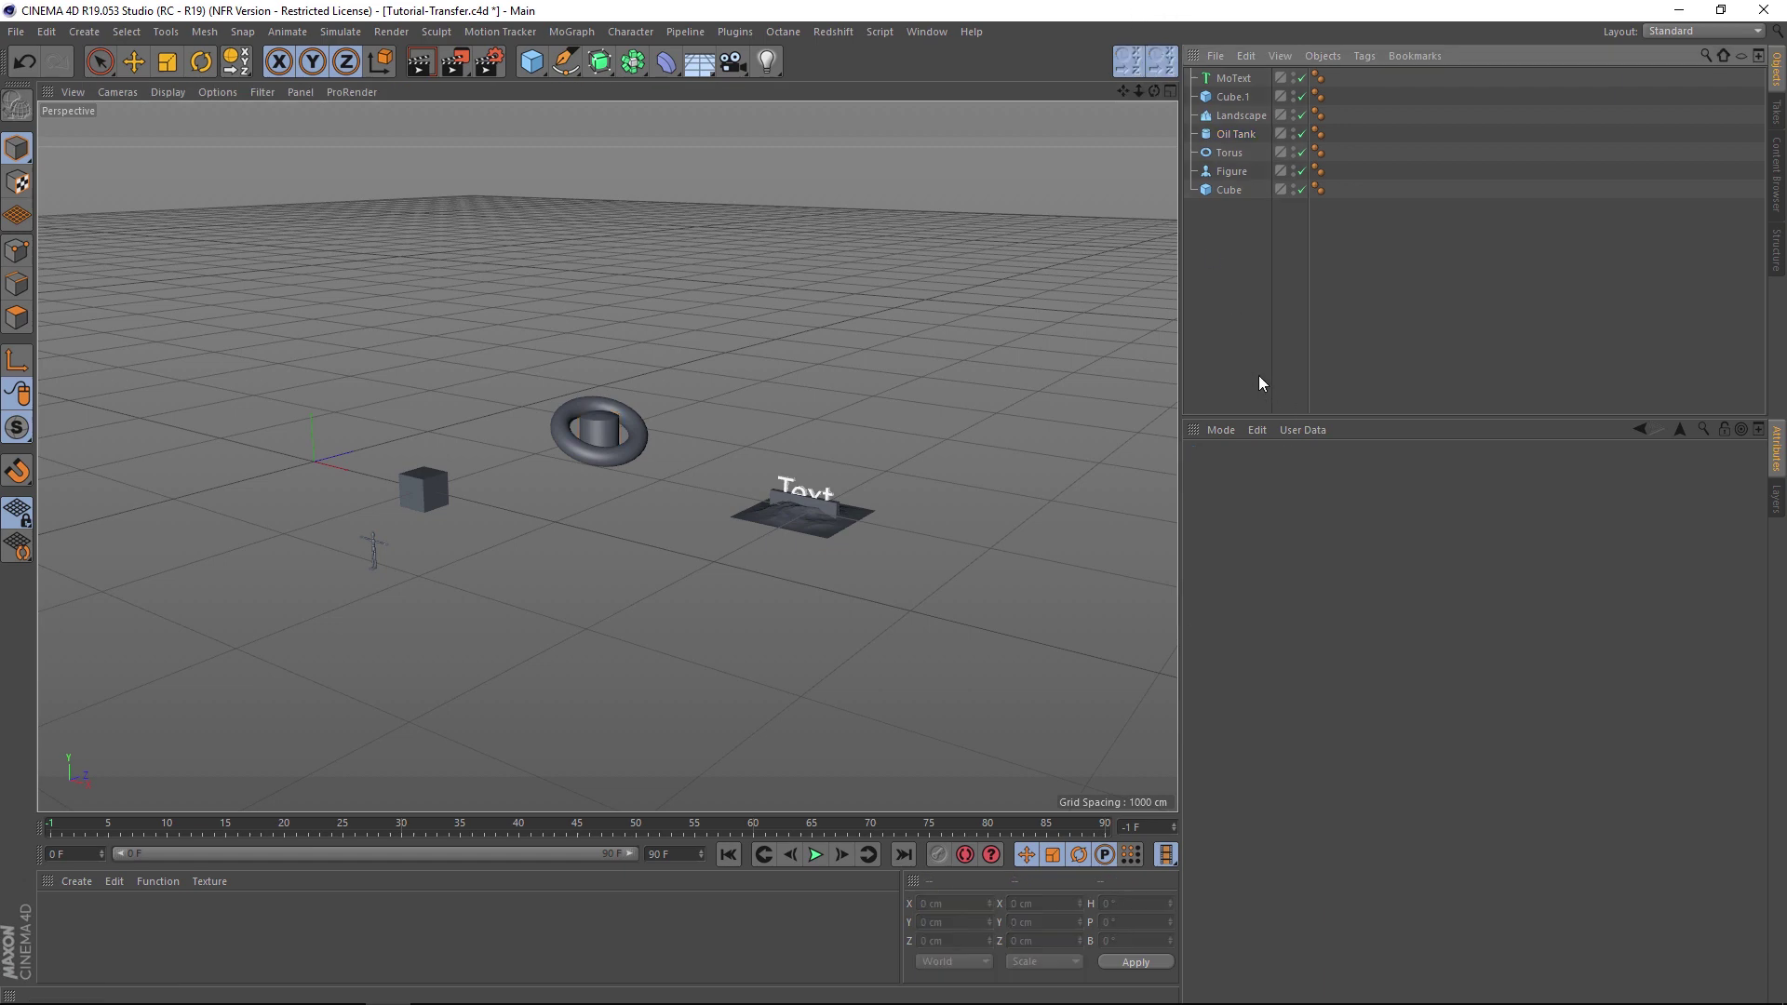